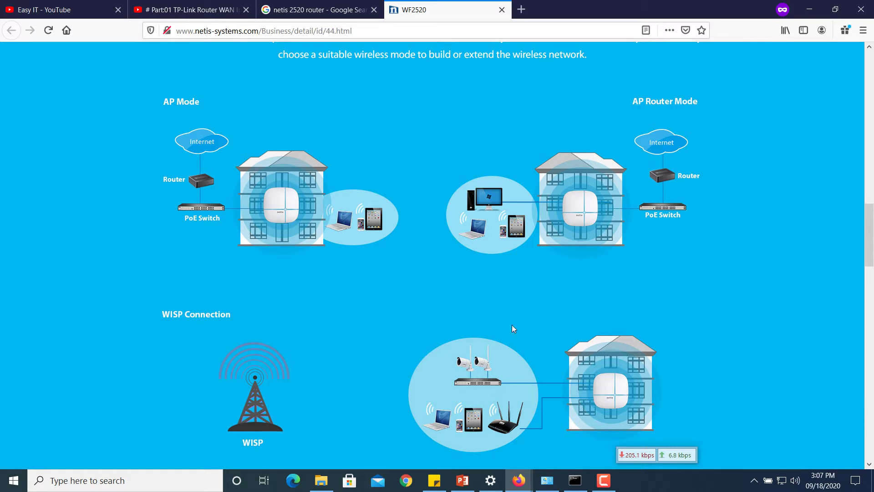
Switch to the 'How to Configure Netis WiFi Router' diagram slide in PowerPoint
{"action": "left_click", "coordinate": [462, 480]}
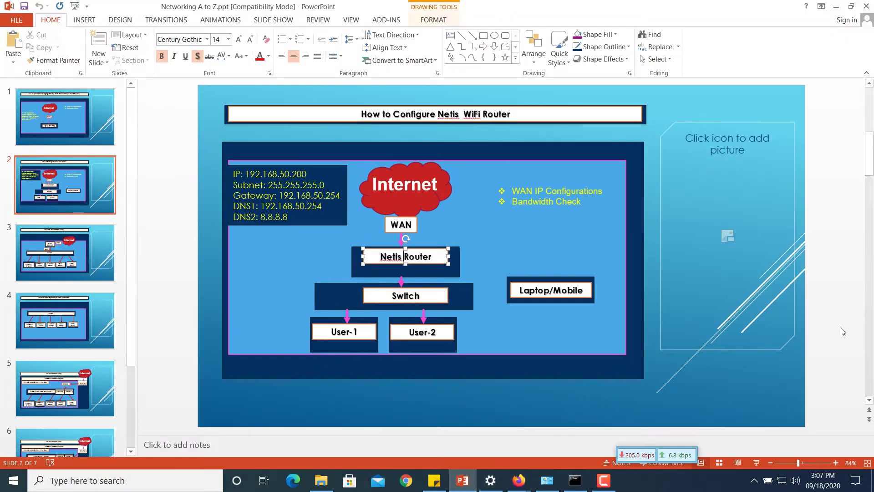
Point out the diagram, the WAN IP Configurations list, the Internet cloud, the WAN box and the router-to-switch link
{"action": "left_click", "coordinate": [474, 239]}
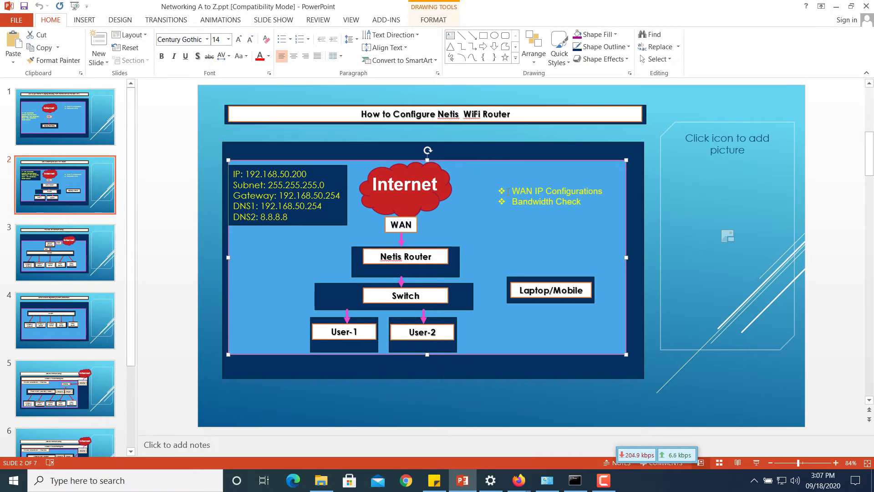
{"action": "left_click", "coordinate": [525, 199]}
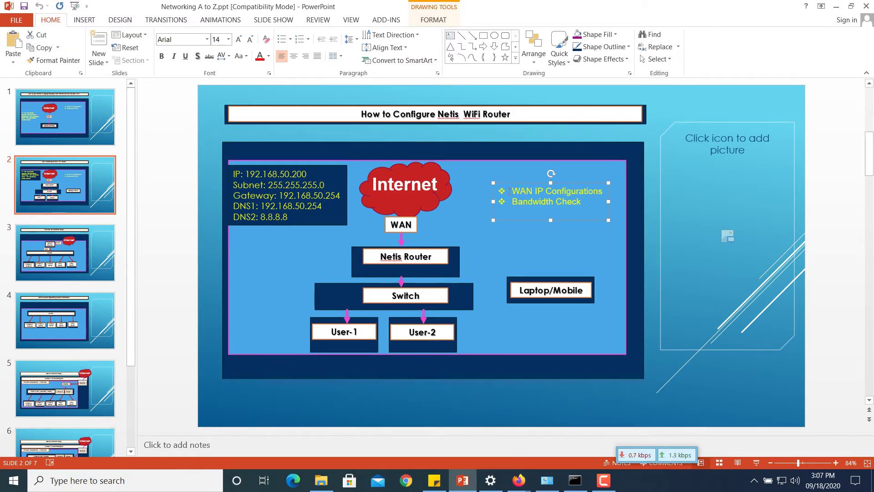
{"action": "left_click", "coordinate": [413, 204]}
{"action": "left_click", "coordinate": [413, 186]}
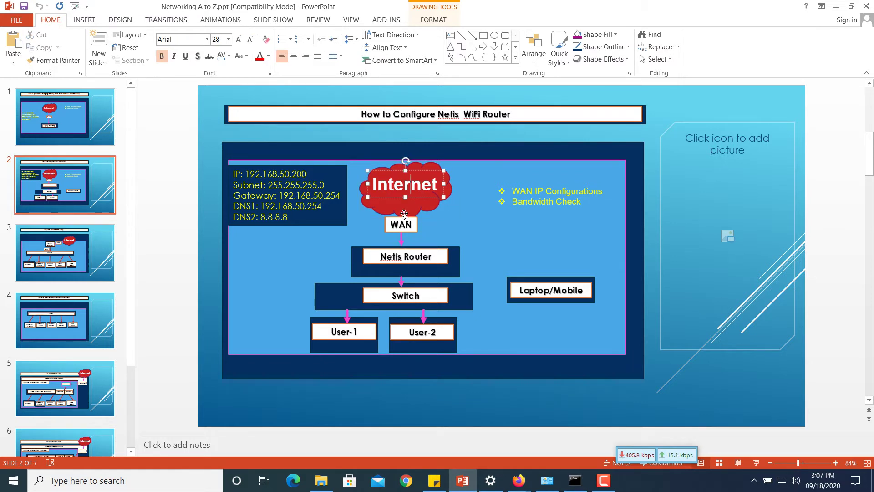
{"action": "left_click", "coordinate": [408, 225]}
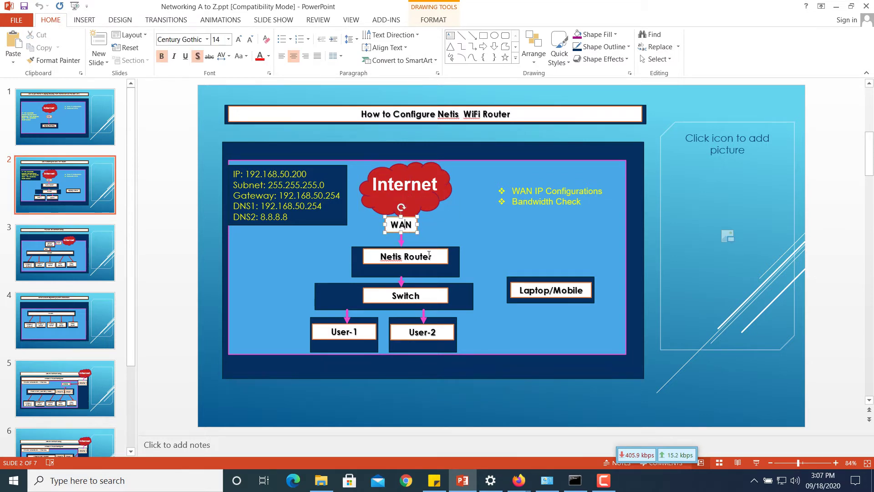
{"action": "left_click", "coordinate": [400, 281]}
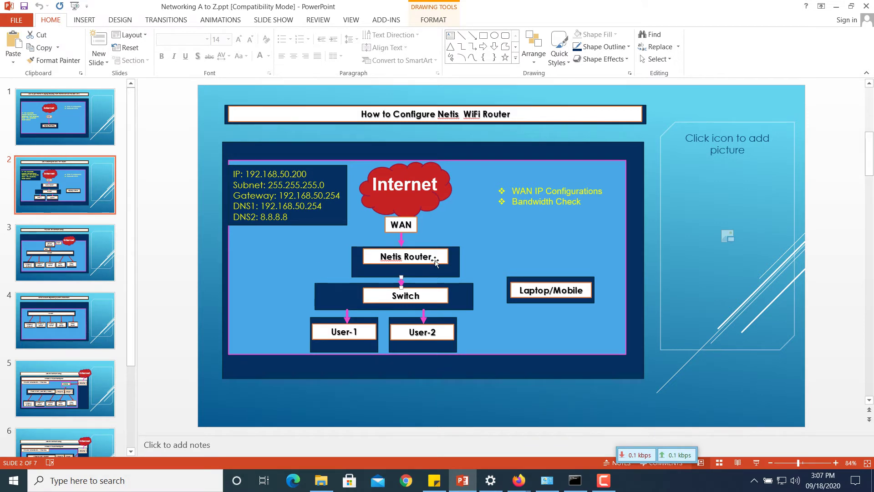
Nudge the Netis Router label slightly lower, then return to the netis page in Firefox
{"action": "left_click", "coordinate": [435, 258]}
{"action": "left_click_drag", "start_coordinate": [392, 249], "coordinate": [391, 251]}
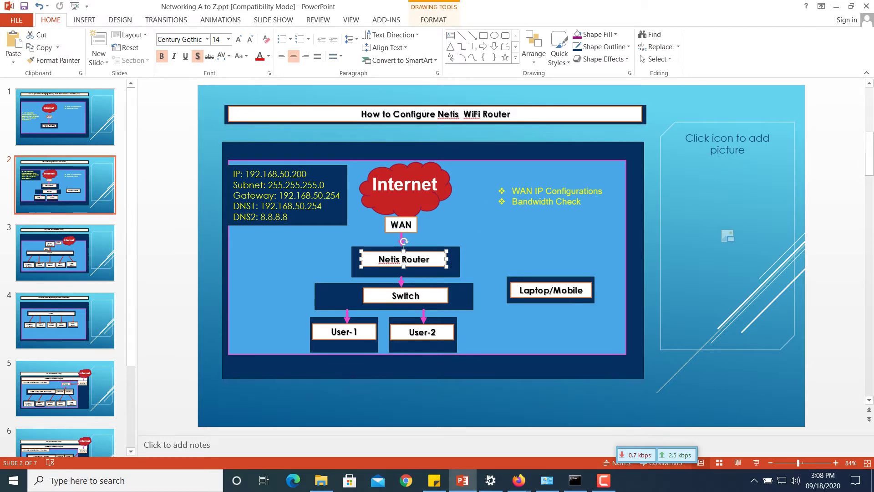
{"action": "mouse_move", "coordinate": [518, 478]}
{"action": "left_click", "coordinate": [588, 460]}
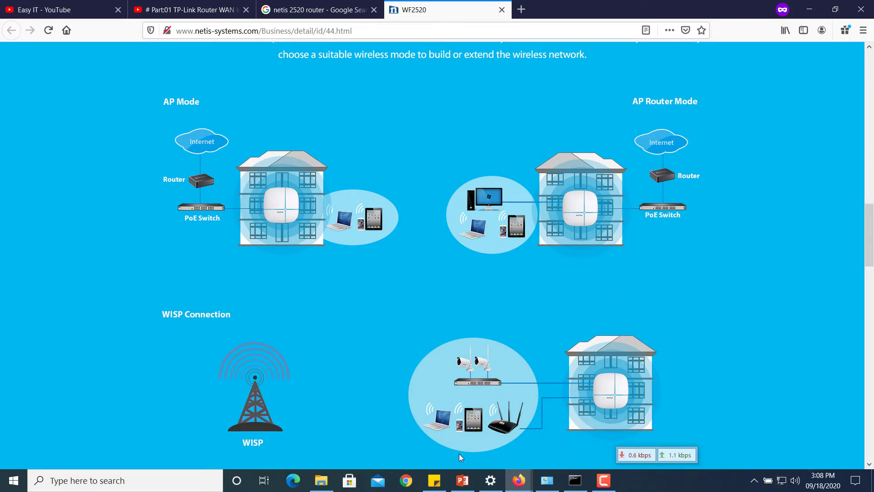
Open the Network Connections adapter list from the tray network settings, maximized
{"action": "left_click", "coordinate": [604, 481]}
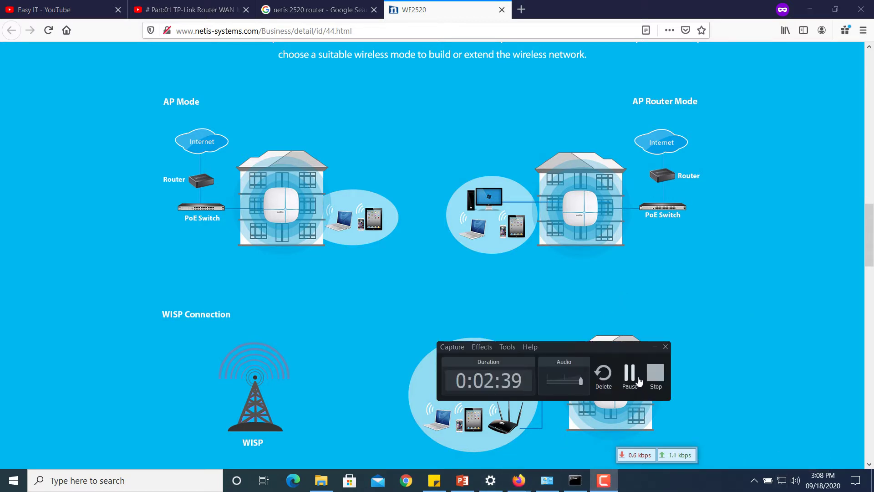
{"action": "right_click", "coordinate": [782, 481]}
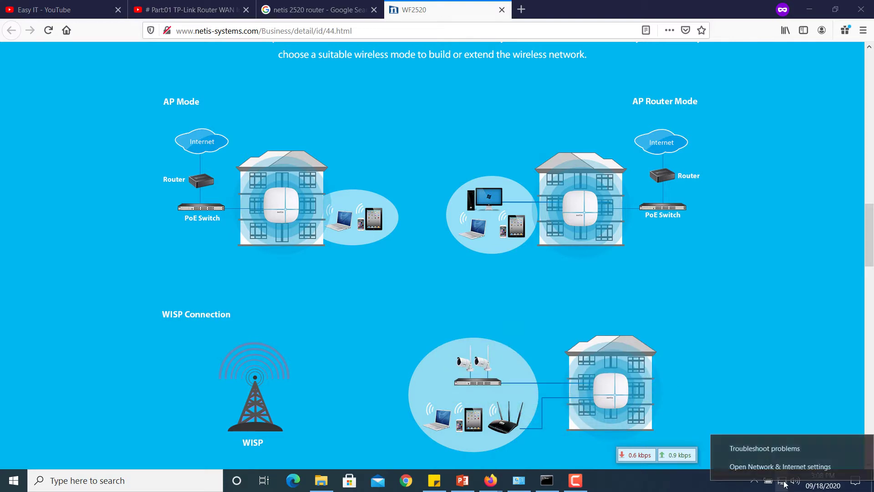
{"action": "left_click", "coordinate": [759, 467]}
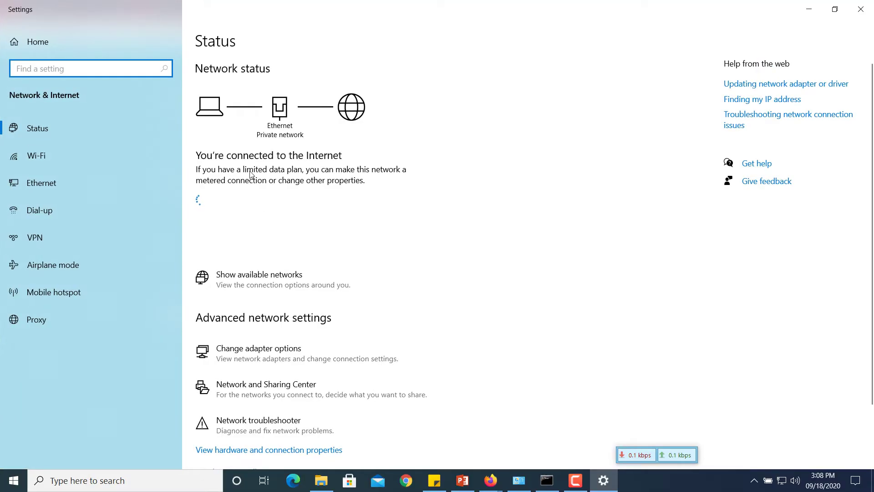
{"action": "left_click", "coordinate": [255, 360]}
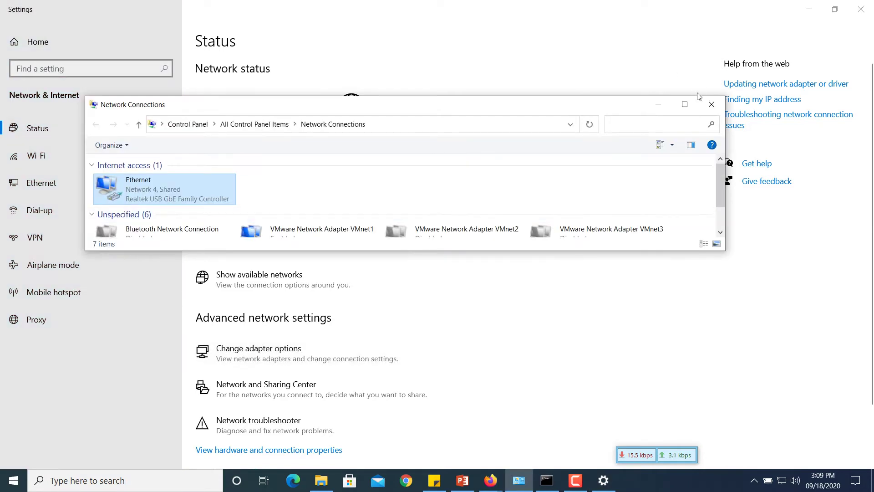
{"action": "left_click", "coordinate": [684, 104]}
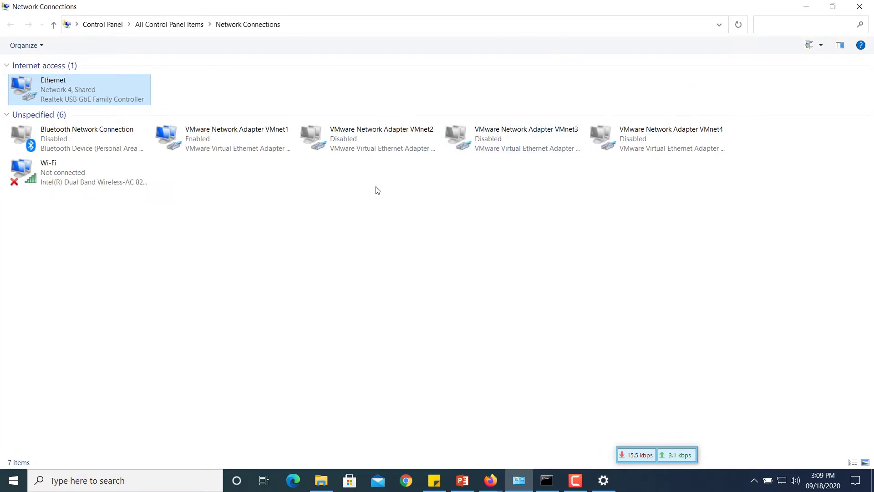
Give the Ethernet adapter static IPv4 192.168.1.2 with subnet mask 255.255.255.0
{"action": "double_click", "coordinate": [96, 87]}
{"action": "left_click", "coordinate": [373, 332]}
{"action": "double_click", "coordinate": [448, 268]}
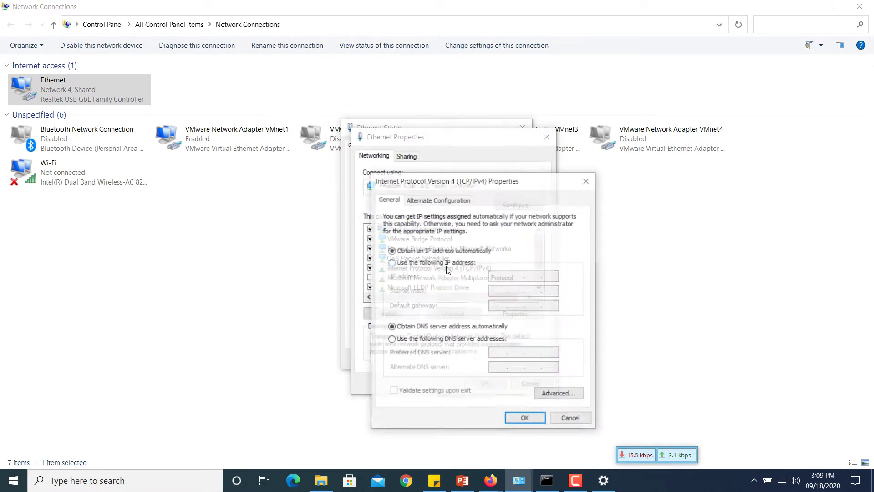
{"action": "left_click", "coordinate": [418, 263]}
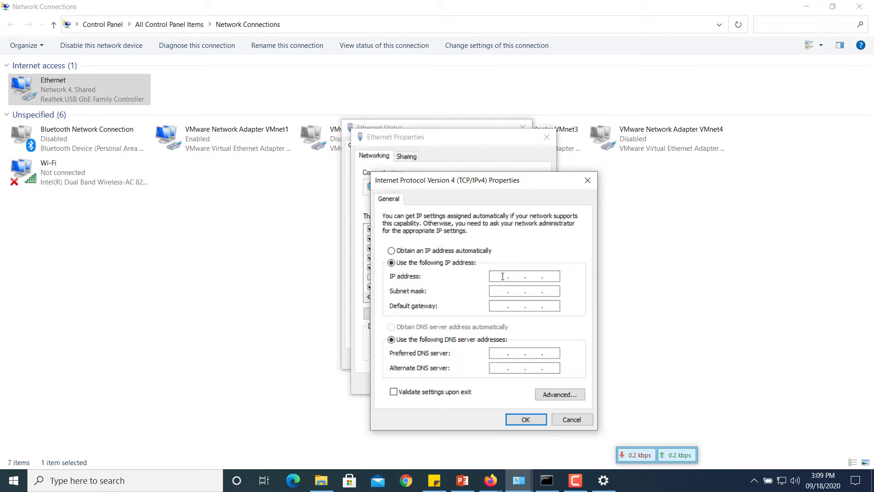
{"action": "type", "text": "192.168."}
{"action": "key", "text": "Tab"}
{"action": "double_click", "coordinate": [540, 290]}
{"action": "double_click", "coordinate": [552, 275]}
{"action": "left_click", "coordinate": [528, 418]}
{"action": "left_click", "coordinate": [493, 385]}
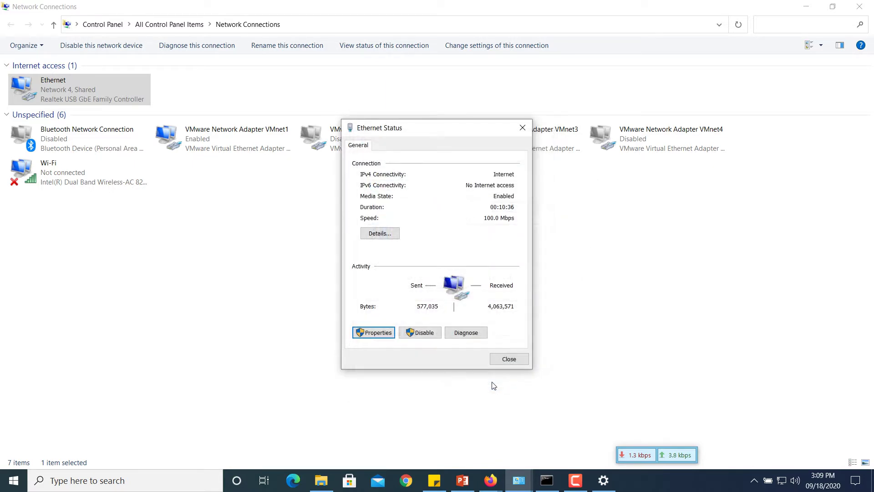
{"action": "left_click", "coordinate": [502, 358]}
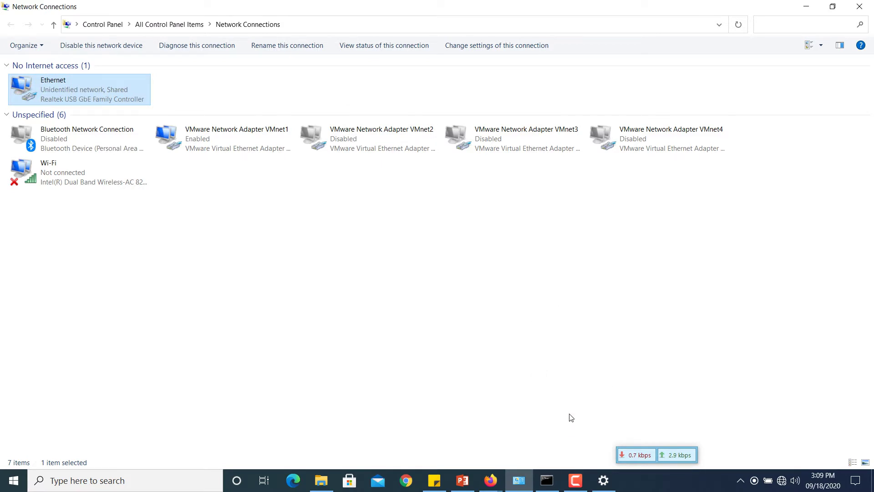
Clear the console with cls and run 'ping 192.168.1.1 -t' continuously
{"action": "left_click", "coordinate": [547, 480]}
{"action": "left_click", "coordinate": [414, 300]}
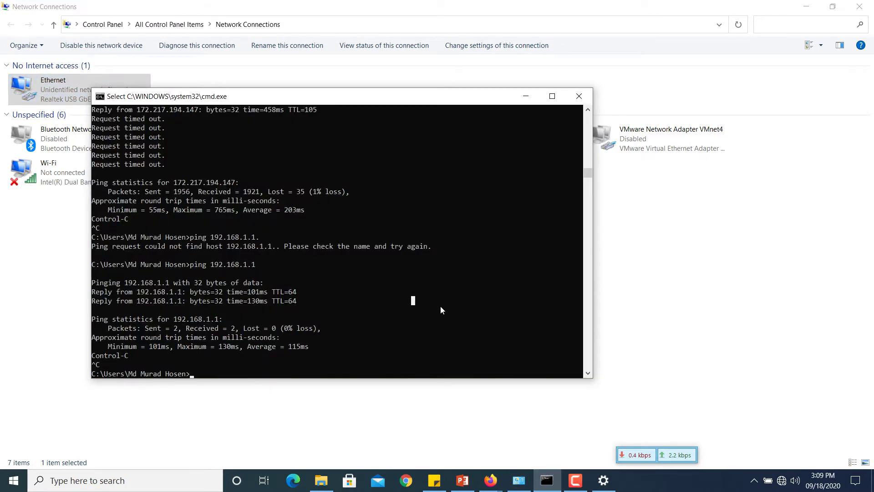
{"action": "type", "text": "cls"}
{"action": "key", "text": "Return"}
{"action": "type", "text": "ping 192.168"}
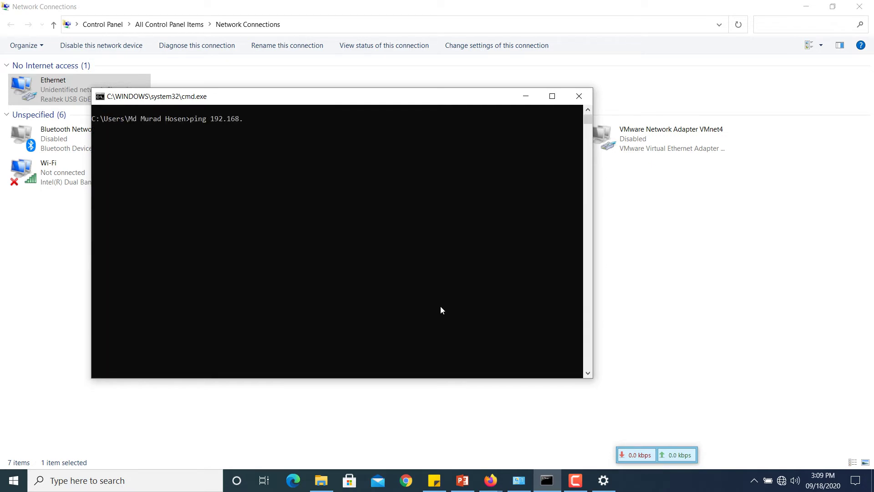
{"action": "type", "text": ".1.1 -t"}
{"action": "key", "text": "Return"}
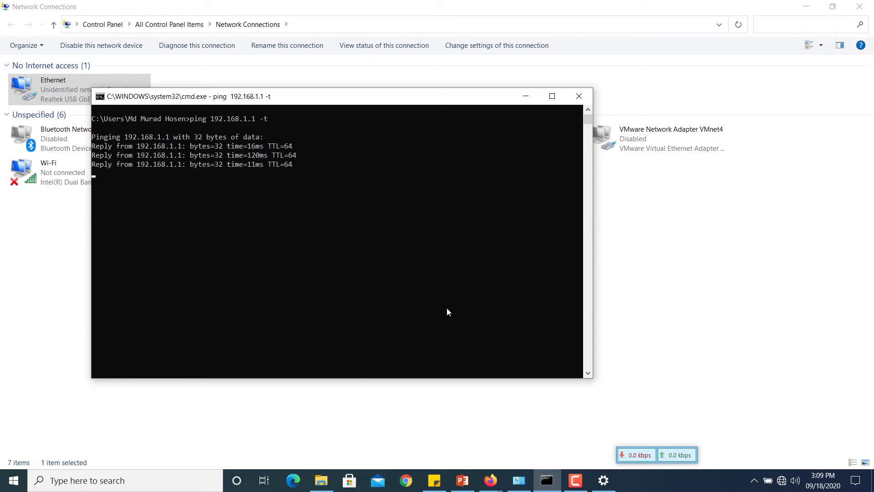
{"action": "left_click", "coordinate": [491, 480]}
Load the router's Quick Setup page at 192.168.1.1 in Firefox
{"action": "left_click", "coordinate": [541, 419]}
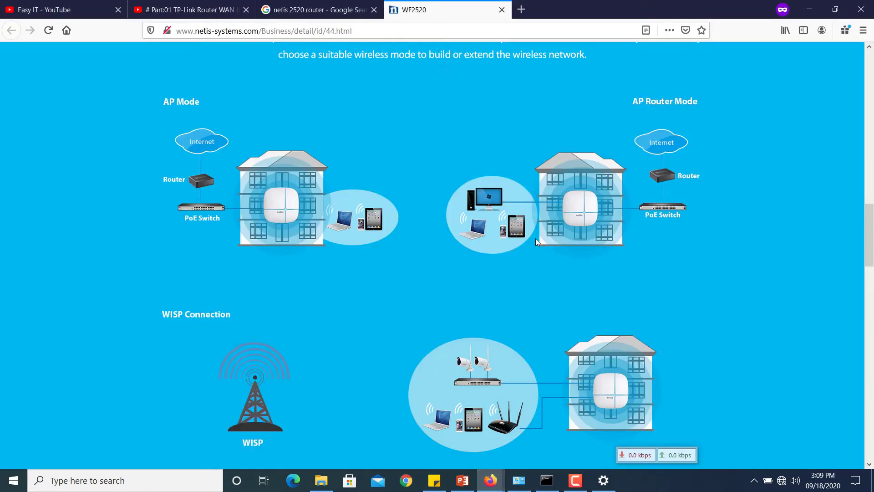
{"action": "left_click", "coordinate": [299, 11]}
{"action": "left_click", "coordinate": [300, 25]}
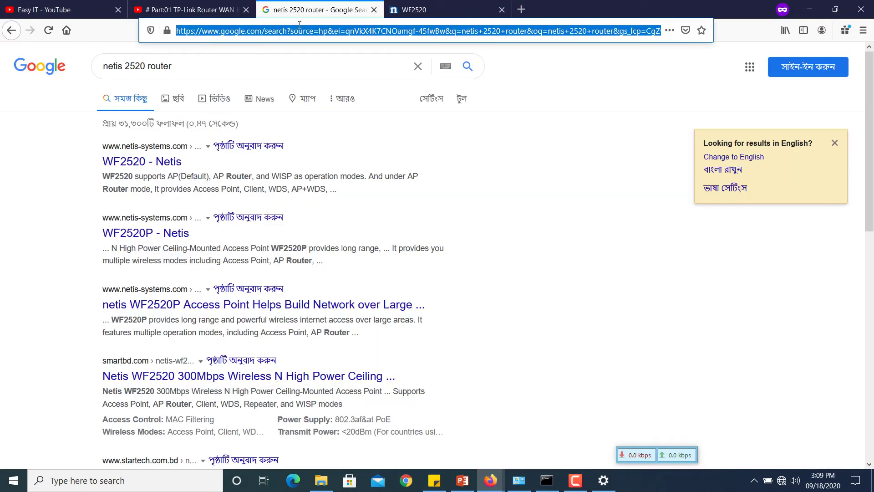
{"action": "type", "text": "192.168.1.1"}
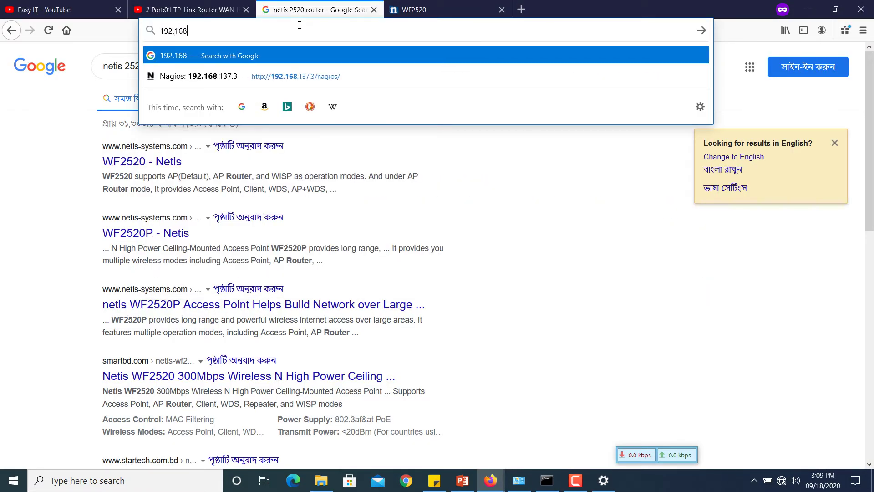
{"action": "key", "text": "Return"}
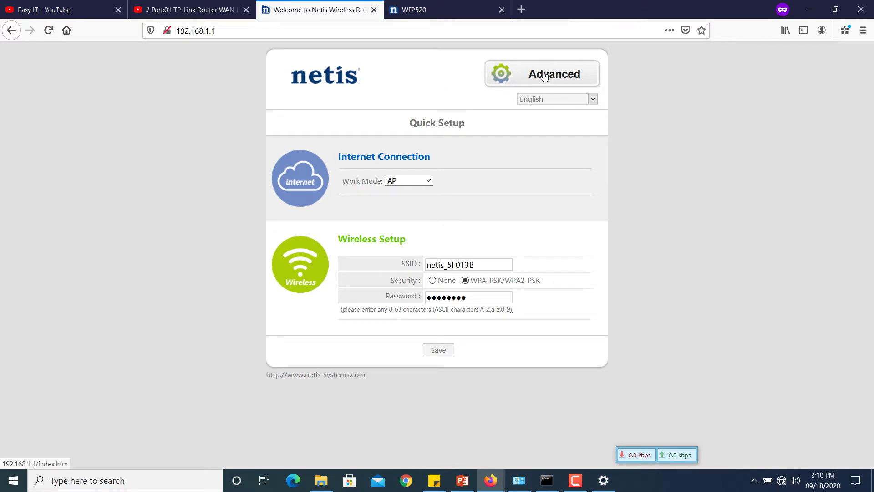
Copy the router address 192.168.1.1 and open a new incognito Chrome window
{"action": "left_click", "coordinate": [546, 29]}
{"action": "right_click", "coordinate": [546, 29]}
{"action": "left_click", "coordinate": [572, 67]}
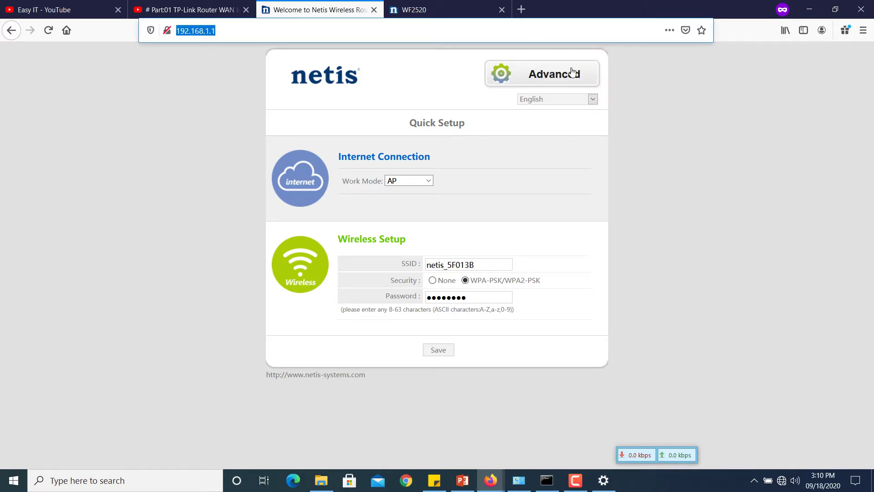
{"action": "right_click", "coordinate": [410, 487]}
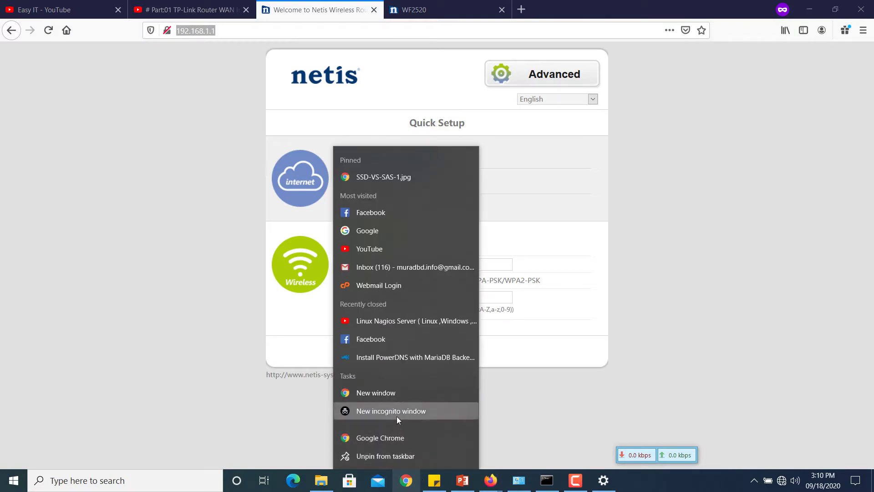
{"action": "left_click", "coordinate": [397, 416]}
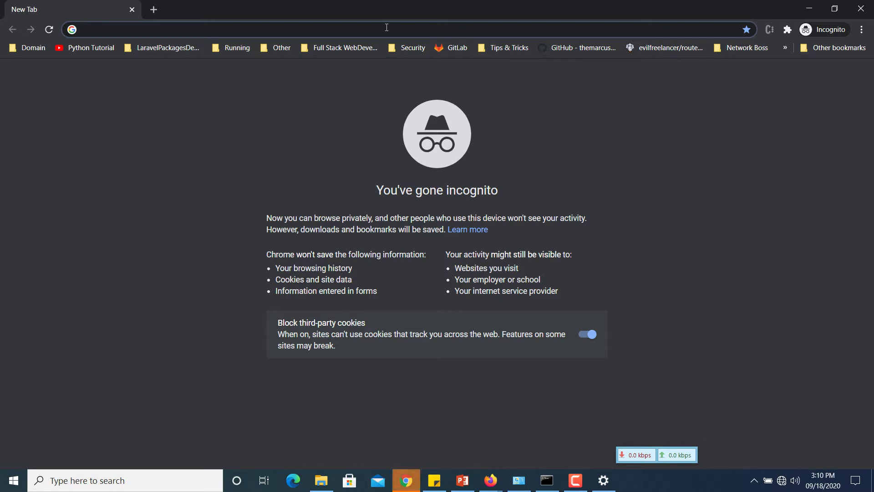
Sign in to the router at 192.168.1.1 in incognito Chrome to reach Quick Setup
{"action": "type", "text": "19"}
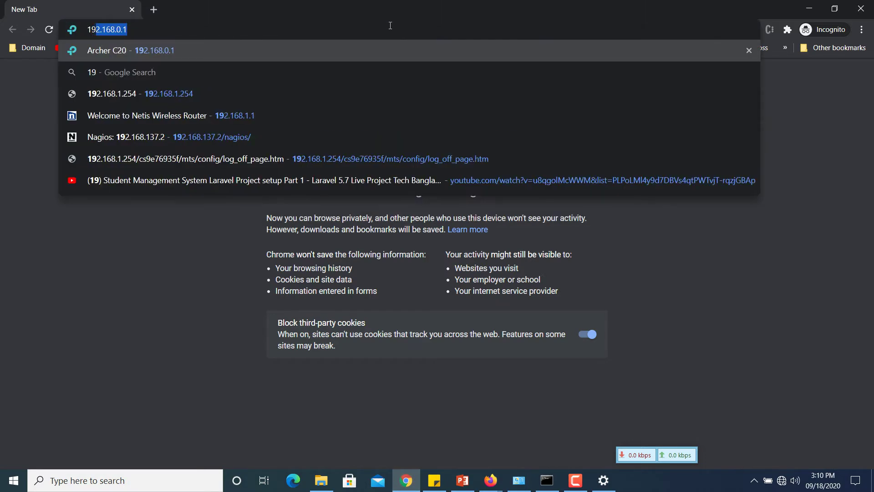
{"action": "type", "text": "2.168."}
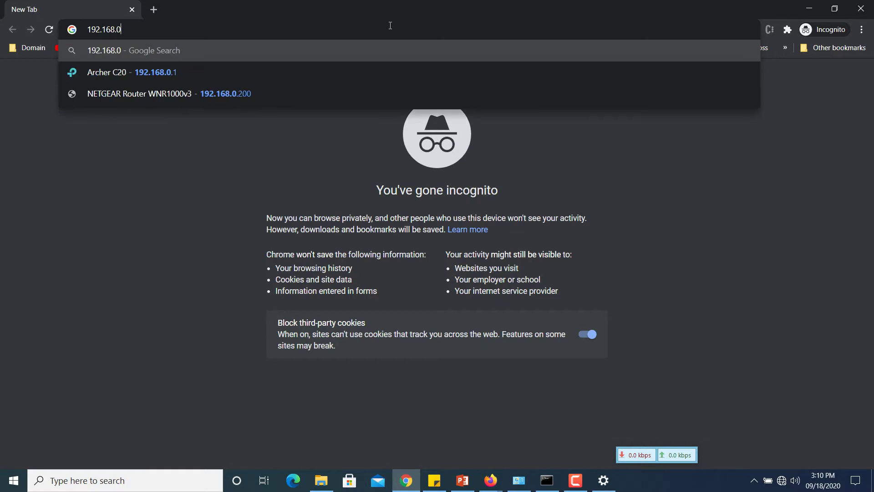
{"action": "type", "text": "1.1"}
{"action": "key", "text": "Return"}
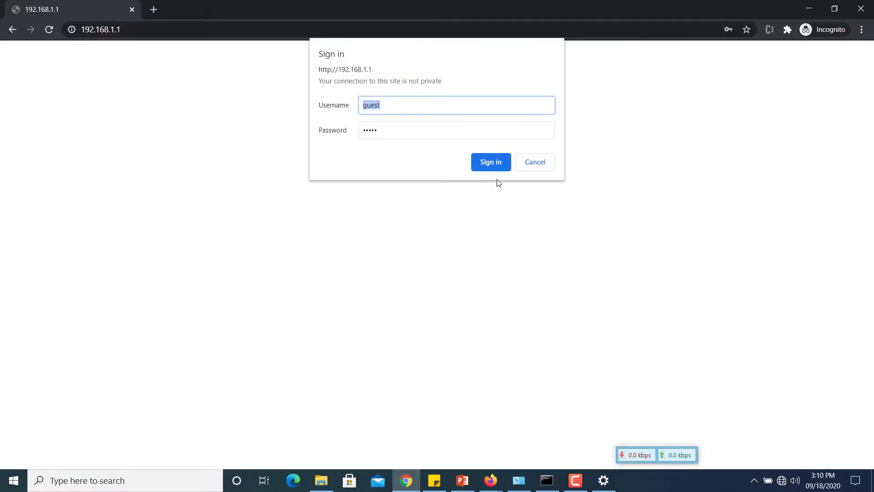
{"action": "left_click", "coordinate": [493, 169]}
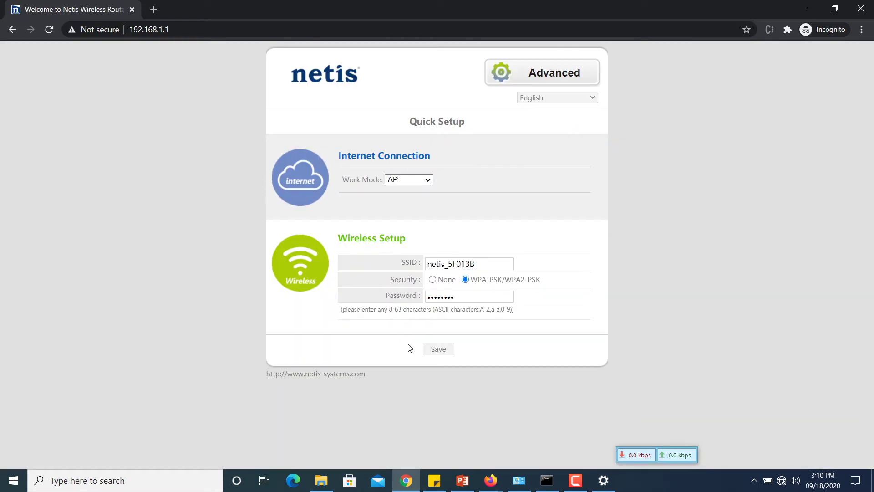
{"action": "left_click", "coordinate": [809, 8]}
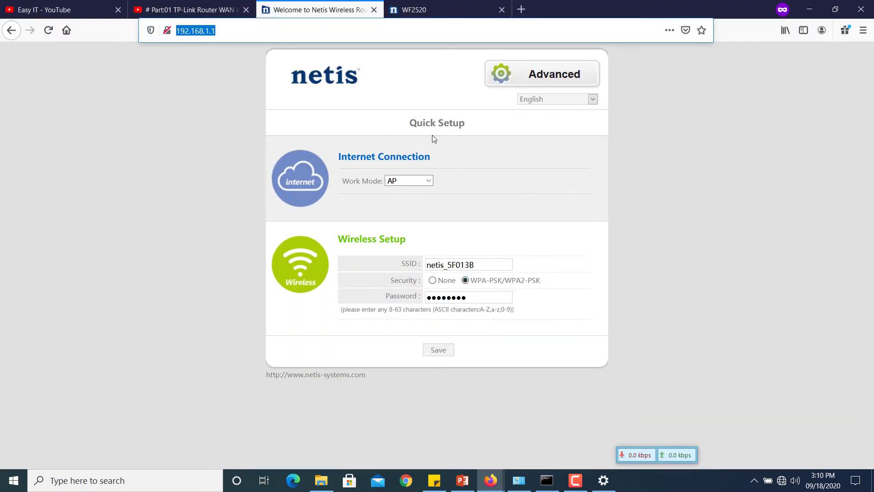
Open Advanced settings and view the LAN IP address 192.168.1.1 under Network > LAN
{"action": "left_click", "coordinate": [520, 177]}
{"action": "left_click", "coordinate": [549, 72]}
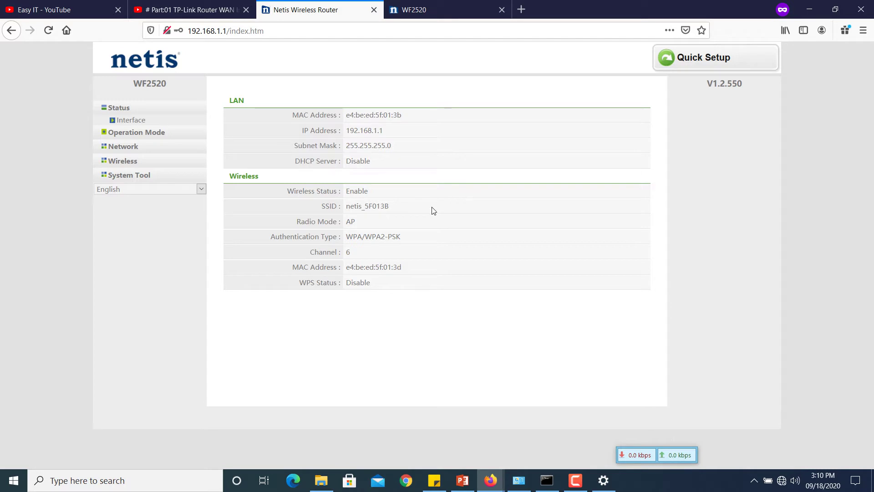
{"action": "left_click", "coordinate": [139, 134]}
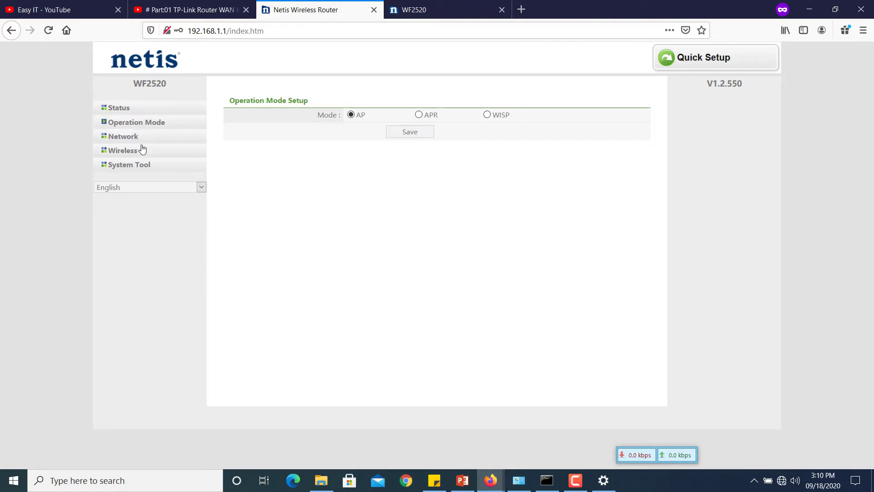
{"action": "left_click", "coordinate": [122, 137]}
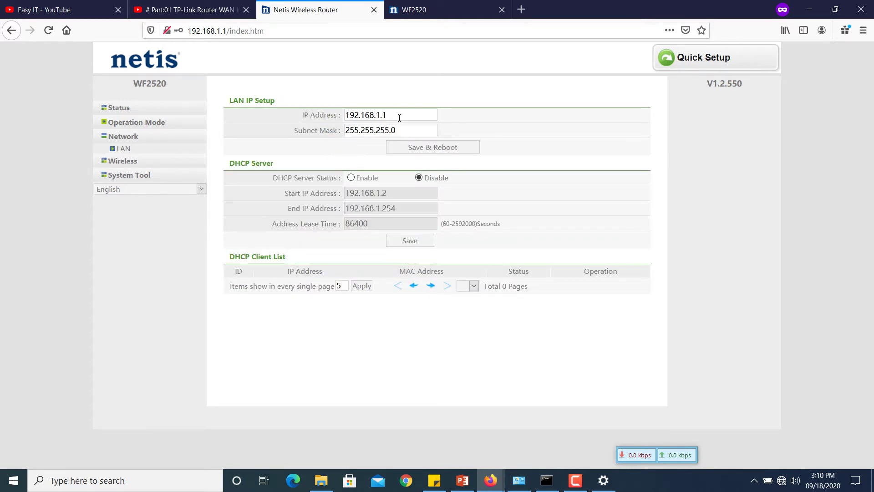
{"action": "left_click_drag", "start_coordinate": [399, 116], "coordinate": [336, 110]}
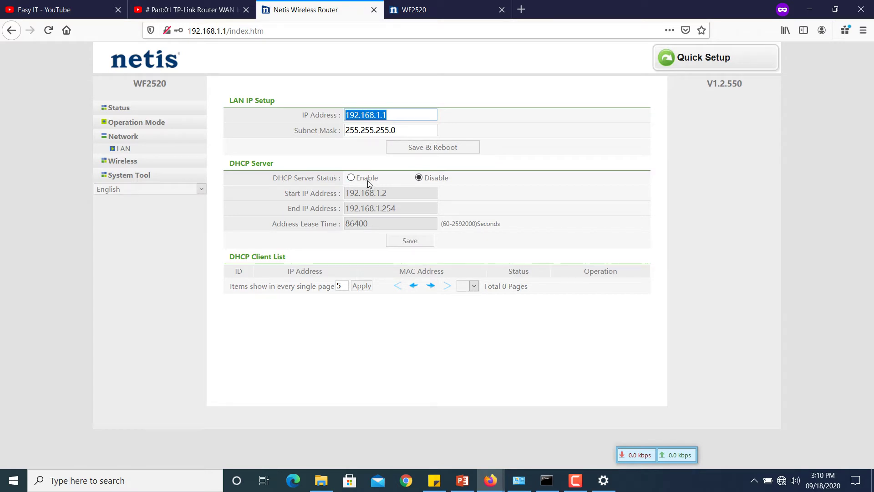
Return to the Operation Mode Setup page, still on AP, and highlight the WF2520 model name
{"action": "left_click", "coordinate": [122, 126]}
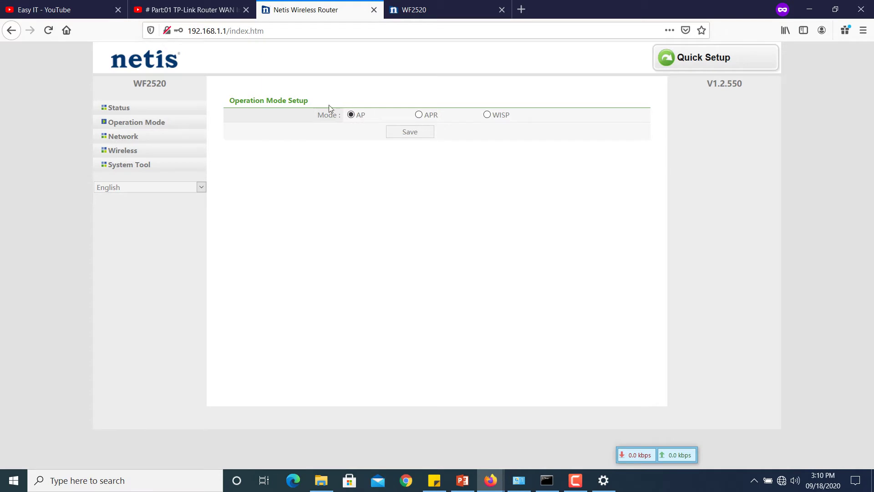
{"action": "left_click_drag", "start_coordinate": [361, 116], "coordinate": [358, 117]}
{"action": "left_click", "coordinate": [359, 117]}
{"action": "left_click_drag", "start_coordinate": [135, 85], "coordinate": [177, 81]}
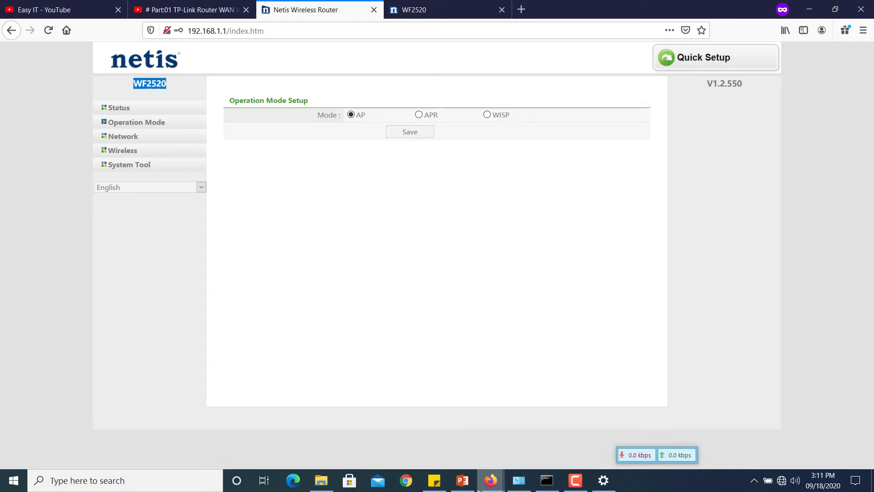
{"action": "left_click", "coordinate": [457, 482]}
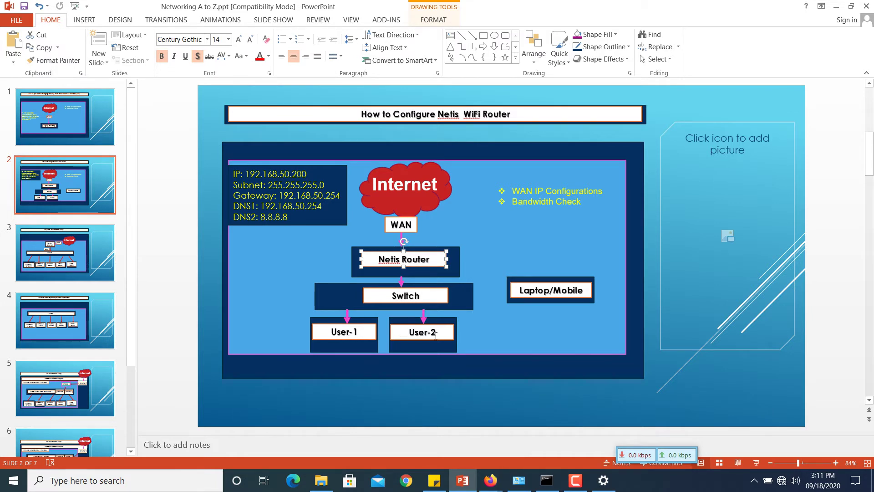
{"action": "left_click", "coordinate": [537, 284]}
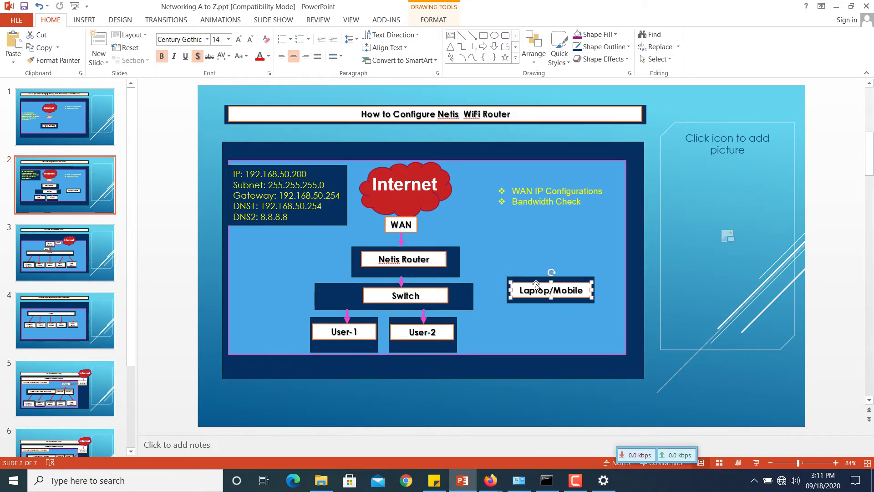
{"action": "left_click", "coordinate": [836, 6]}
Select and save APR operation mode, then reload the router page after the change
{"action": "left_click", "coordinate": [419, 114]}
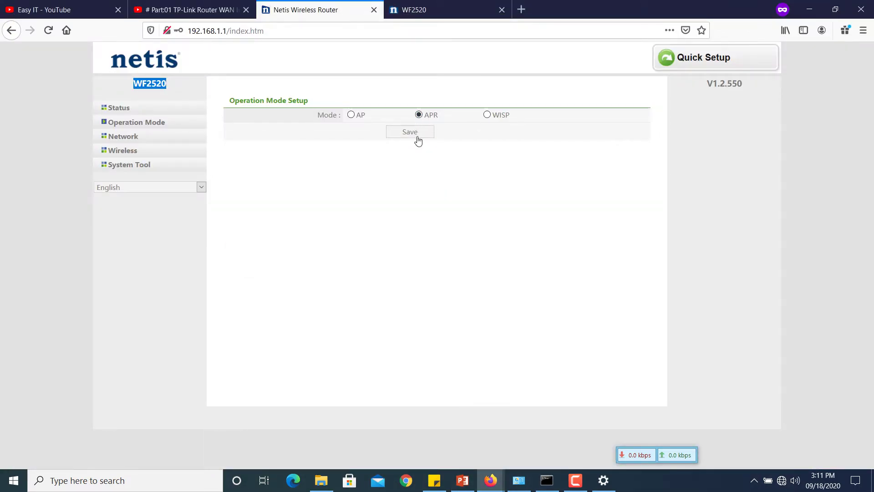
{"action": "left_click", "coordinate": [414, 133]}
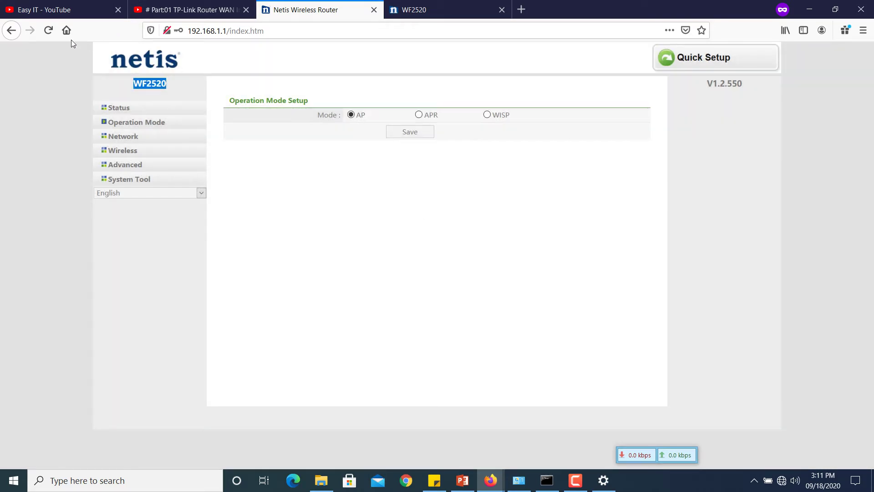
{"action": "left_click", "coordinate": [48, 30]}
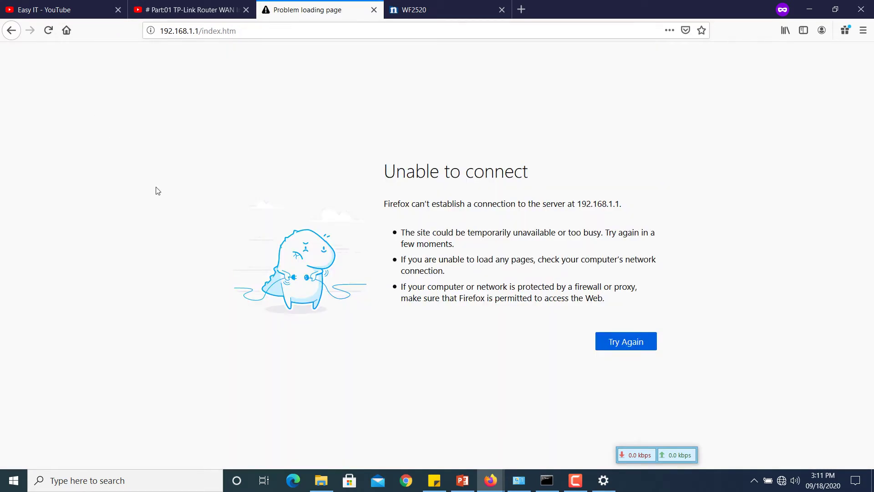
{"action": "left_click", "coordinate": [619, 345]}
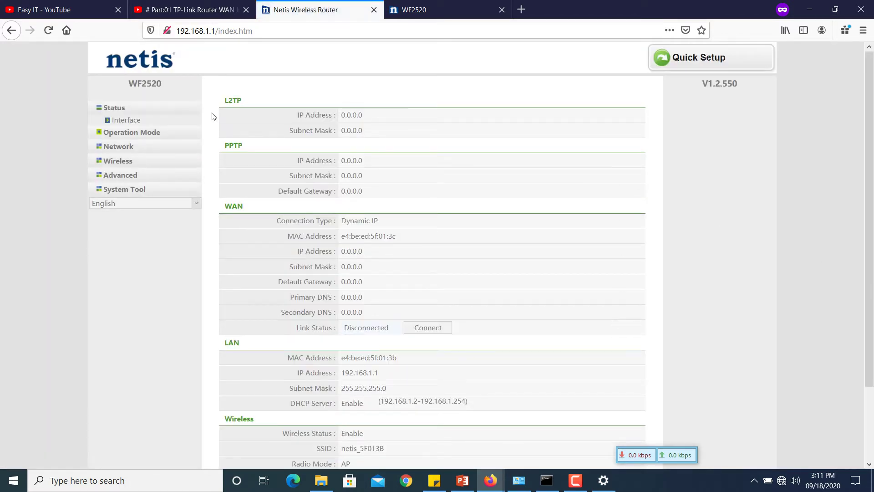
{"action": "left_click", "coordinate": [545, 478]}
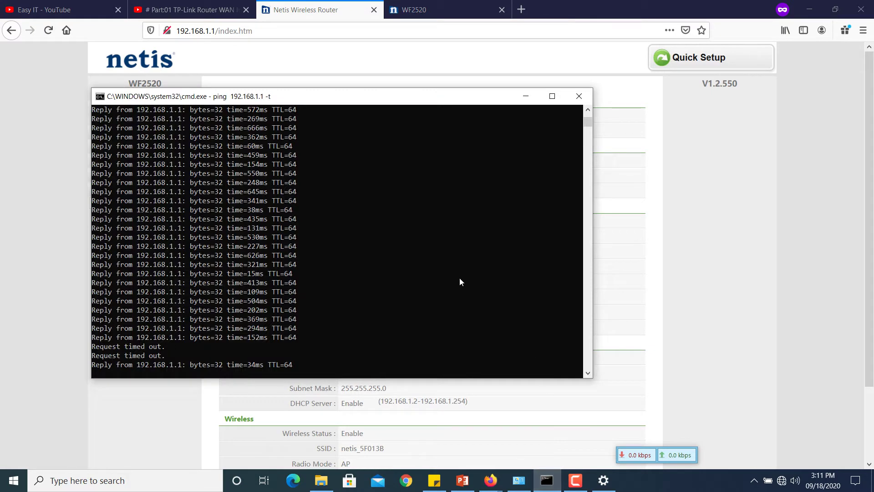
Check the mode is APR and the WAN status is connected with IP 192.168.50.196
{"action": "left_click", "coordinate": [701, 197]}
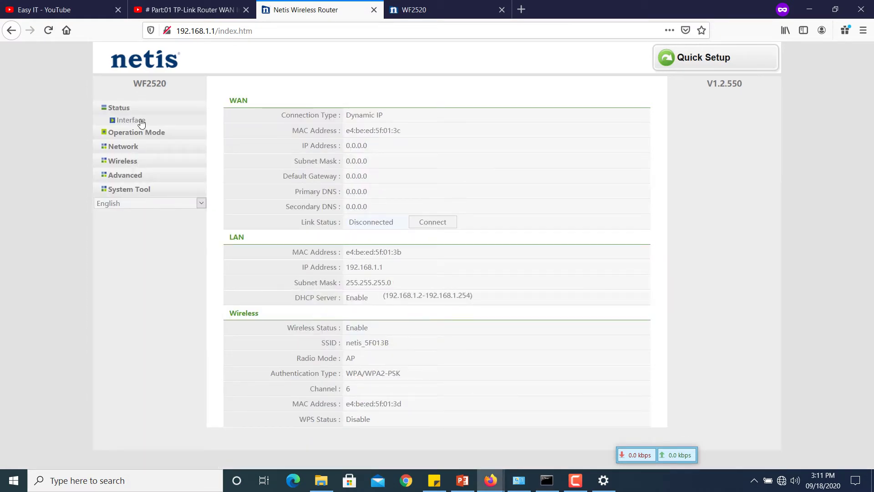
{"action": "left_click", "coordinate": [146, 134]}
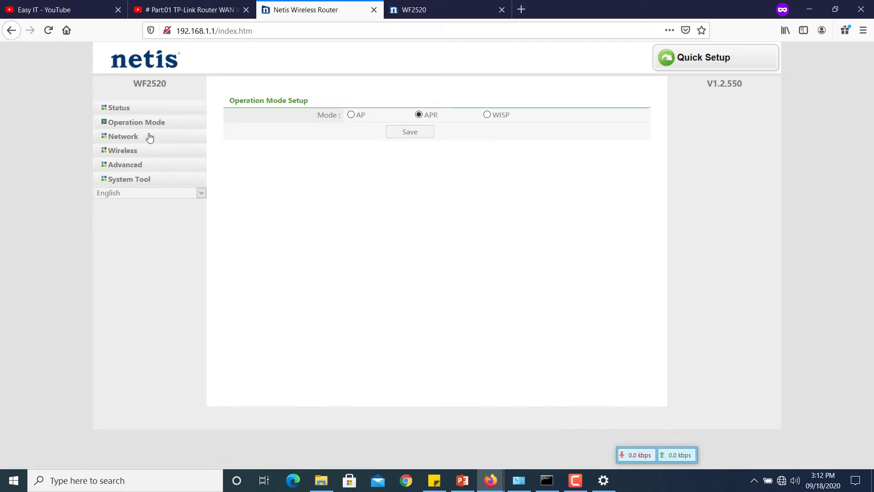
{"action": "left_click", "coordinate": [141, 110]}
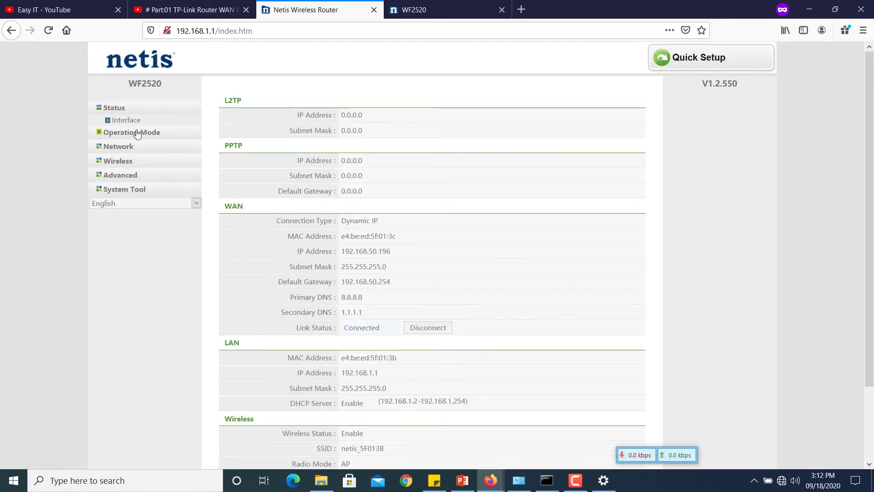
{"action": "scroll", "coordinate": [396, 209], "scroll_direction": "down", "scroll_amount": 2}
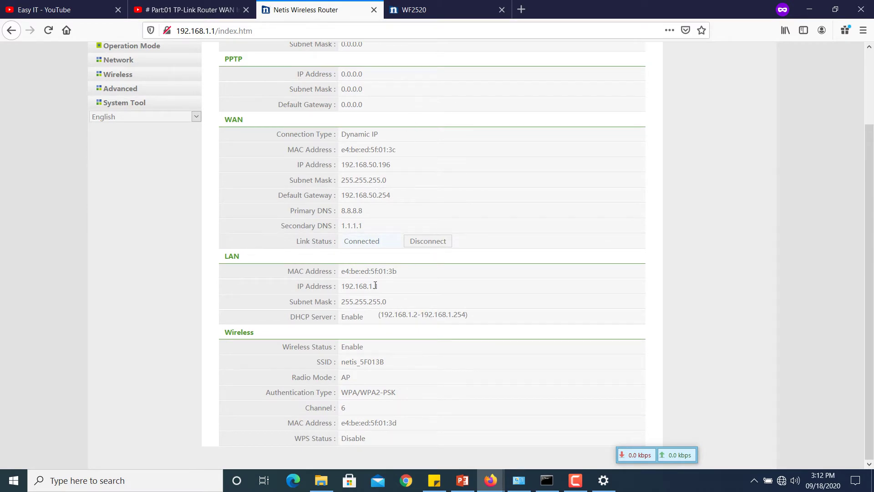
{"action": "left_click", "coordinate": [425, 244]}
On Network > WAN, pick Static IP from the WAN Connection Type dropdown
{"action": "left_click", "coordinate": [128, 147]}
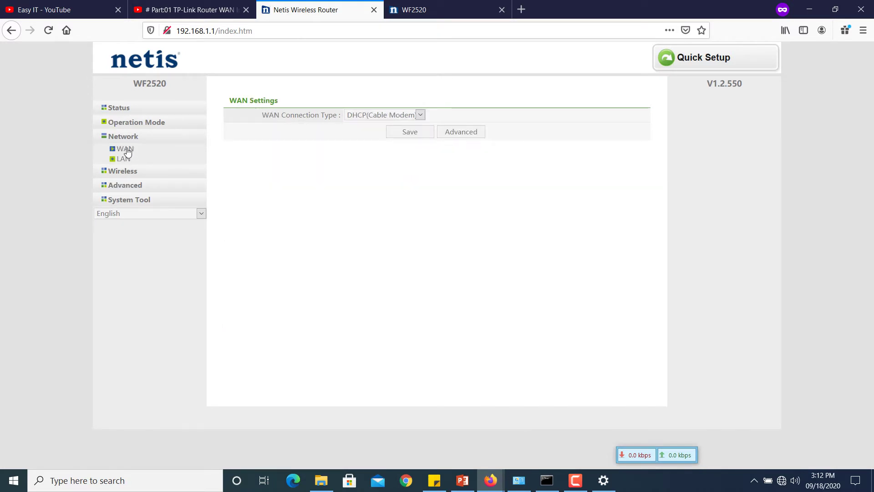
{"action": "left_click", "coordinate": [418, 114]}
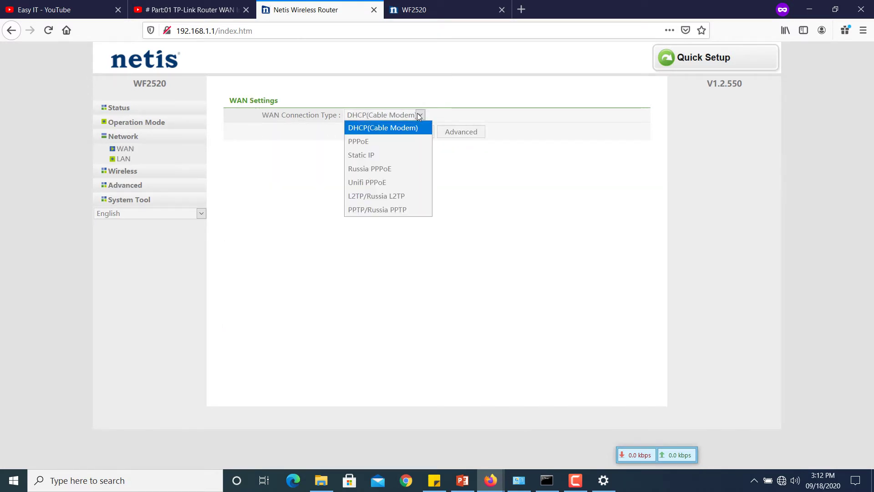
{"action": "left_click", "coordinate": [393, 156]}
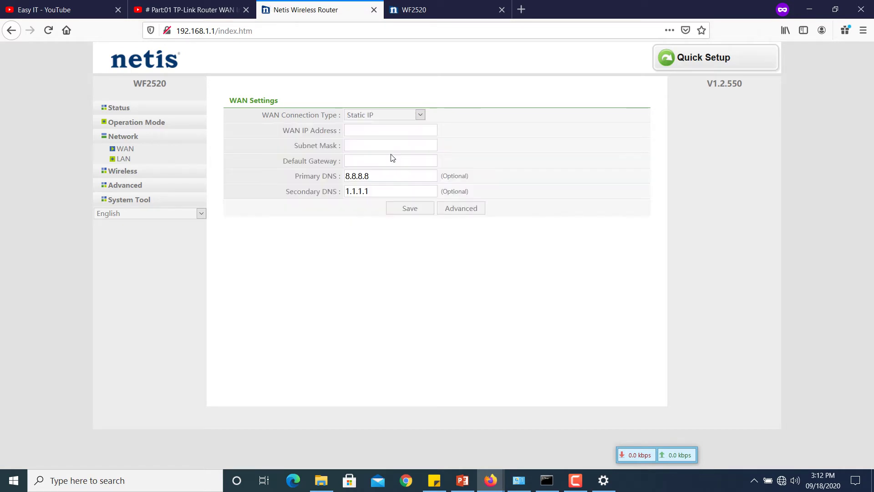
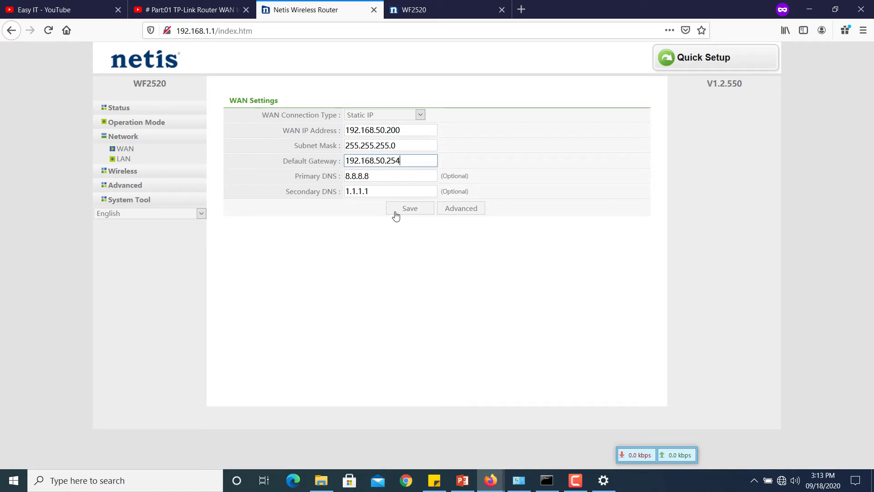
Save the static WAN settings, then review the LAN IP 192.168.1.1 and leave it unchanged
{"action": "left_click", "coordinate": [395, 215]}
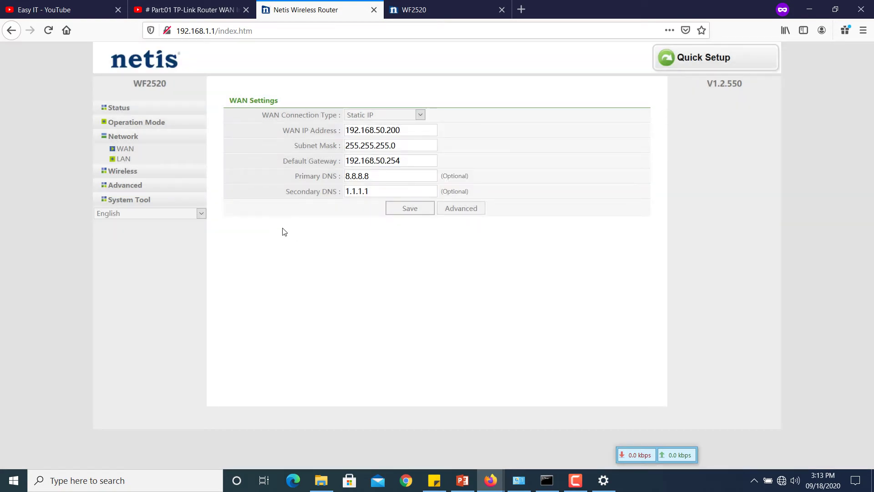
{"action": "left_click", "coordinate": [781, 480]}
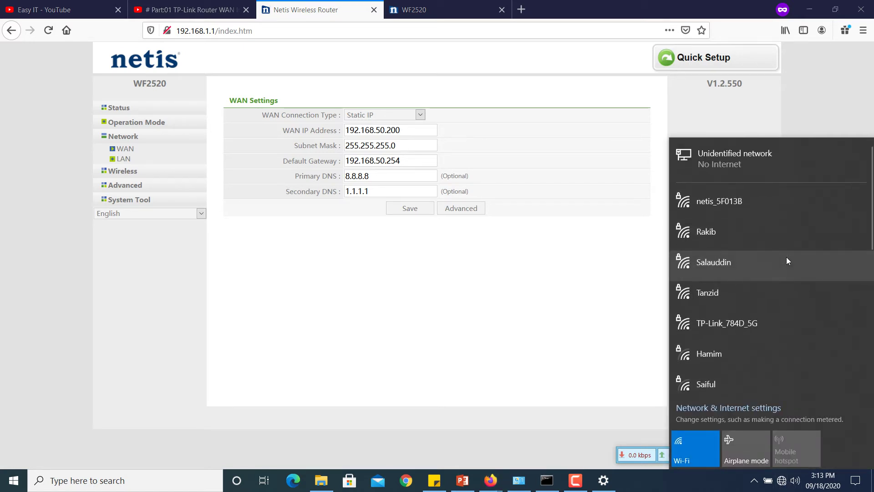
{"action": "left_click", "coordinate": [123, 160]}
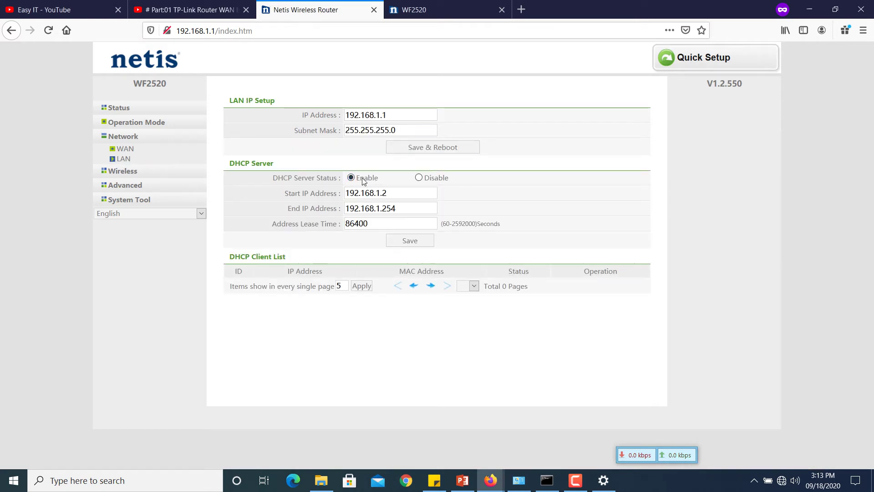
{"action": "double_click", "coordinate": [378, 115]}
{"action": "left_click", "coordinate": [560, 172]}
{"action": "left_click", "coordinate": [602, 481]}
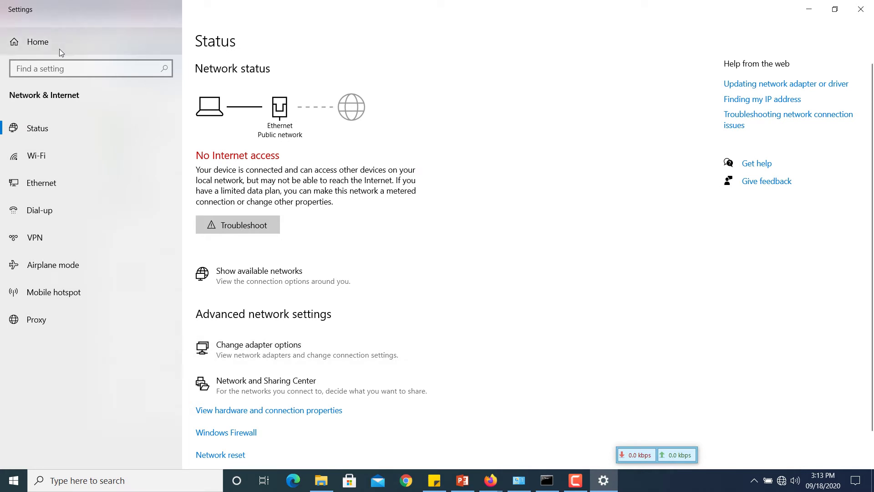
Switch the Ethernet adapter's IPv4 address and DNS to obtain automatically
{"action": "left_click", "coordinate": [266, 353]}
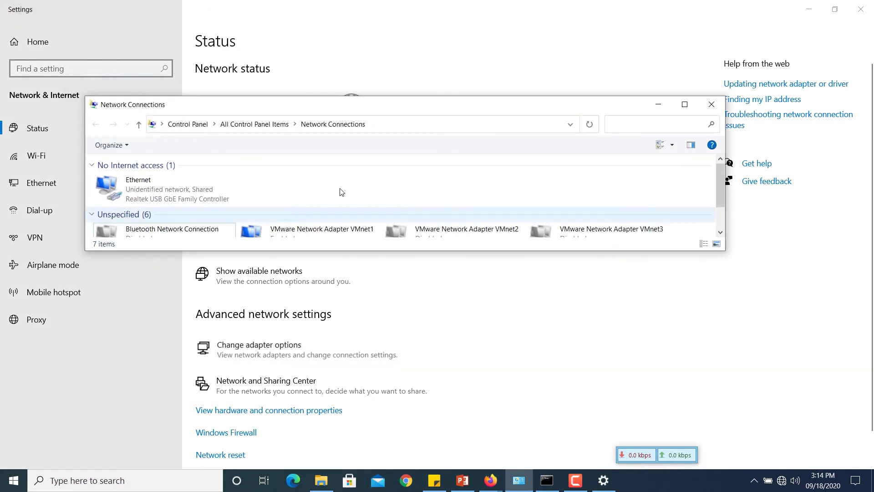
{"action": "left_click", "coordinate": [684, 103]}
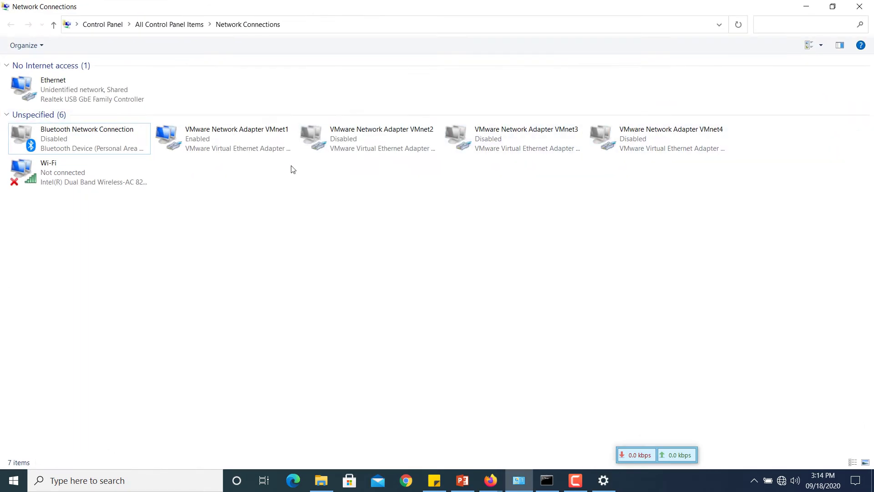
{"action": "double_click", "coordinate": [66, 91]}
{"action": "left_click", "coordinate": [373, 333]}
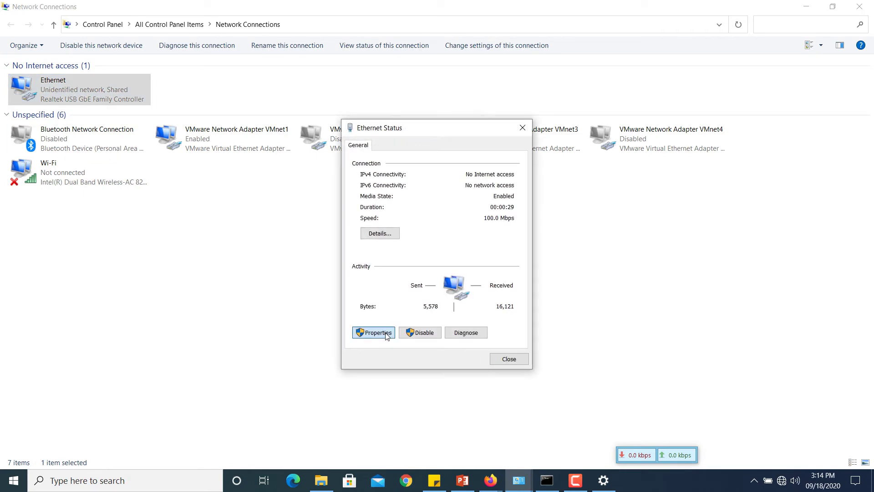
{"action": "left_click", "coordinate": [466, 270]}
{"action": "double_click", "coordinate": [466, 271]}
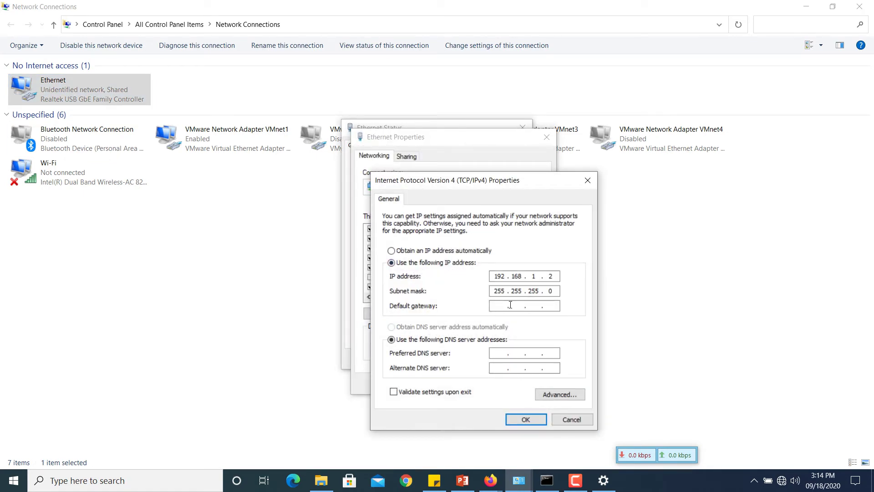
{"action": "left_click", "coordinate": [465, 252]}
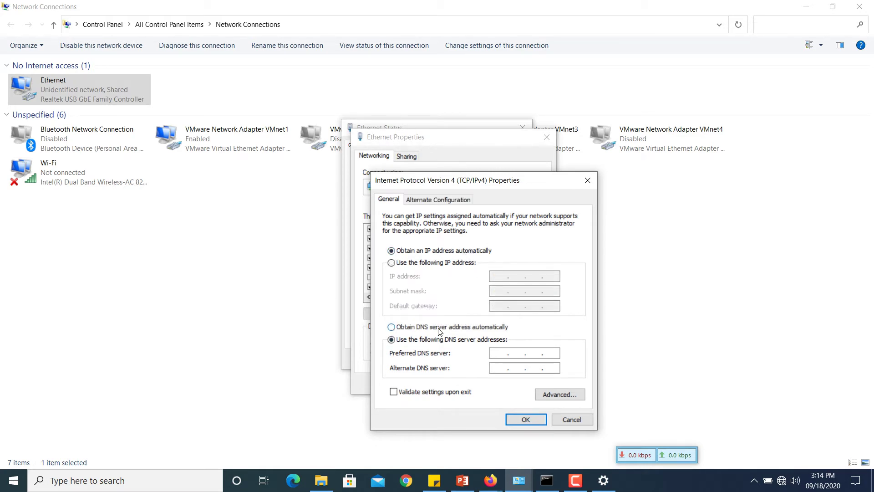
{"action": "left_click", "coordinate": [439, 328]}
{"action": "left_click", "coordinate": [515, 417]}
{"action": "left_click", "coordinate": [498, 384]}
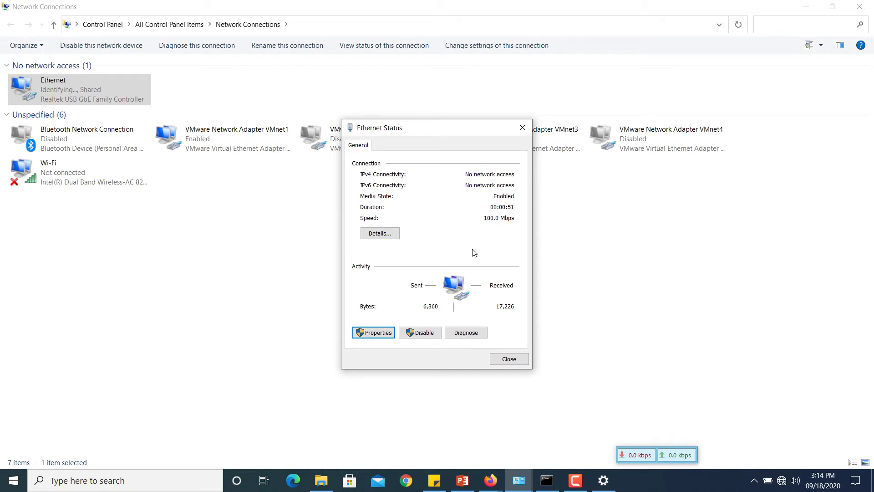
Check the Ethernet connection details and glance at the running ping window
{"action": "left_click", "coordinate": [387, 234]}
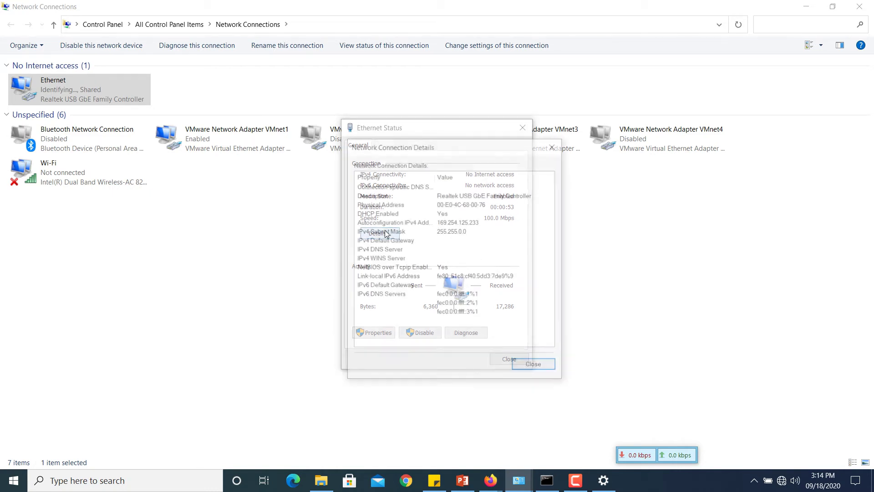
{"action": "left_click", "coordinate": [531, 366]}
{"action": "left_click", "coordinate": [548, 481]}
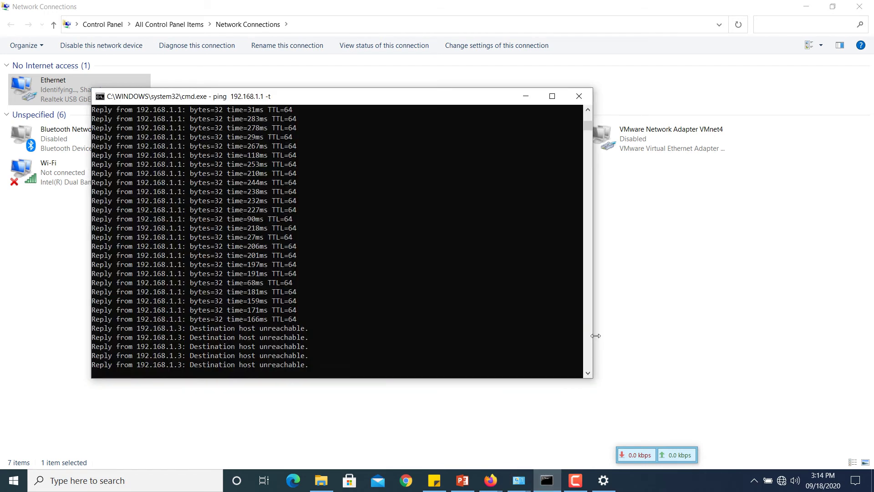
{"action": "left_click", "coordinate": [548, 481]}
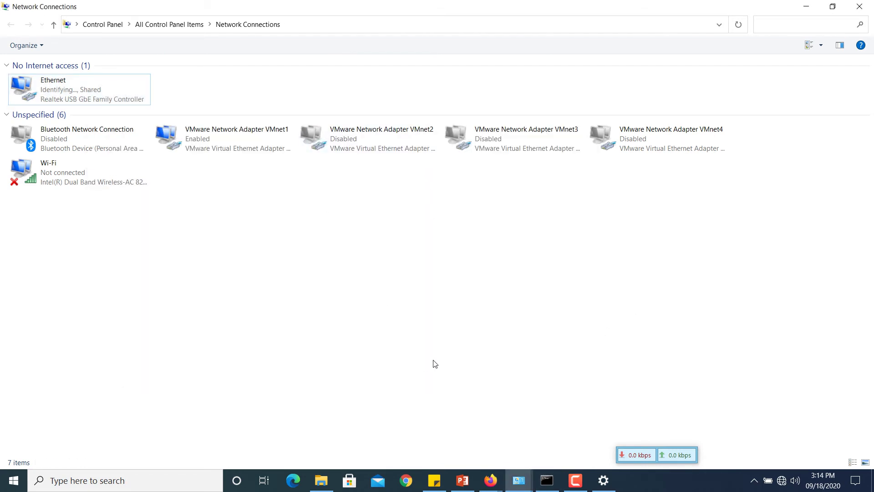
Set Ethernet IPv4 back to static address 192.168.1.2 with mask 255.255.255.0
{"action": "double_click", "coordinate": [106, 83]}
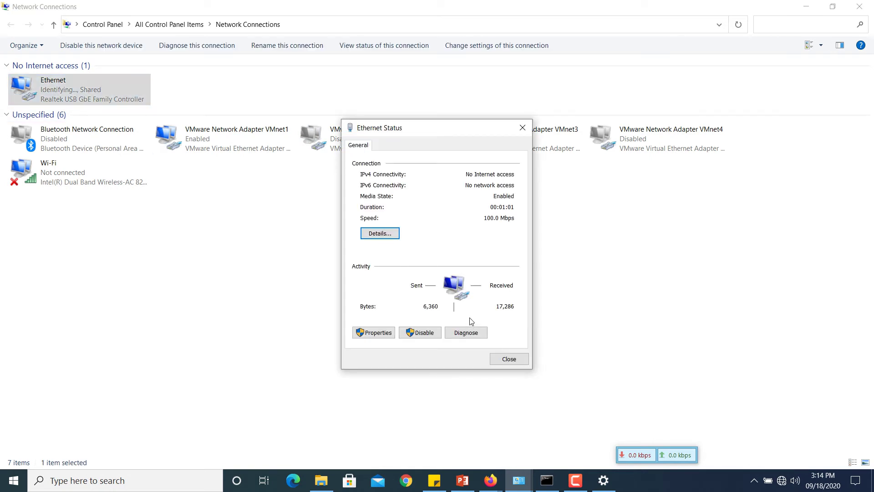
{"action": "left_click", "coordinate": [374, 332]}
{"action": "double_click", "coordinate": [472, 275]}
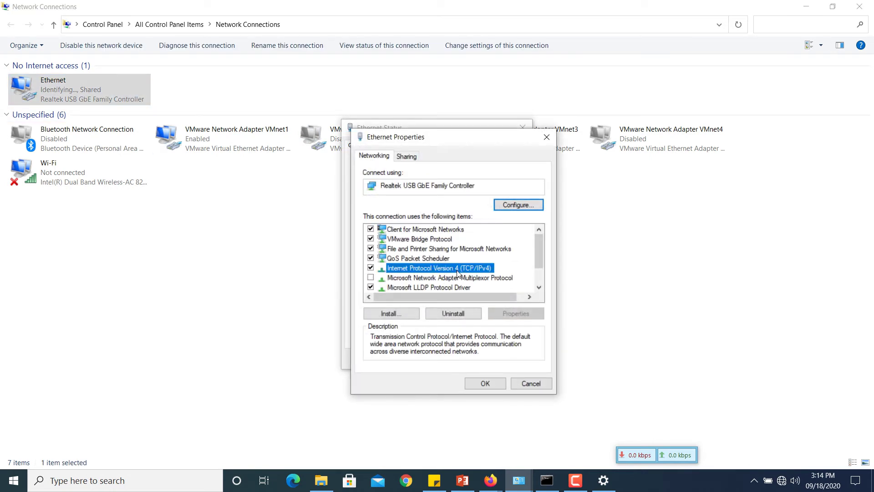
{"action": "left_click", "coordinate": [438, 263]}
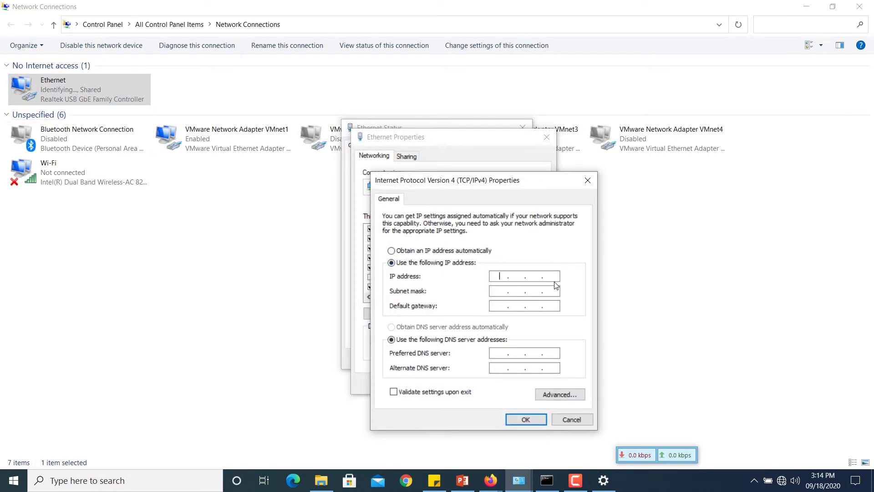
{"action": "type", "text": "192.168.1.2"}
{"action": "key", "text": "Tab"}
{"action": "left_click", "coordinate": [521, 424]}
{"action": "left_click", "coordinate": [490, 384]}
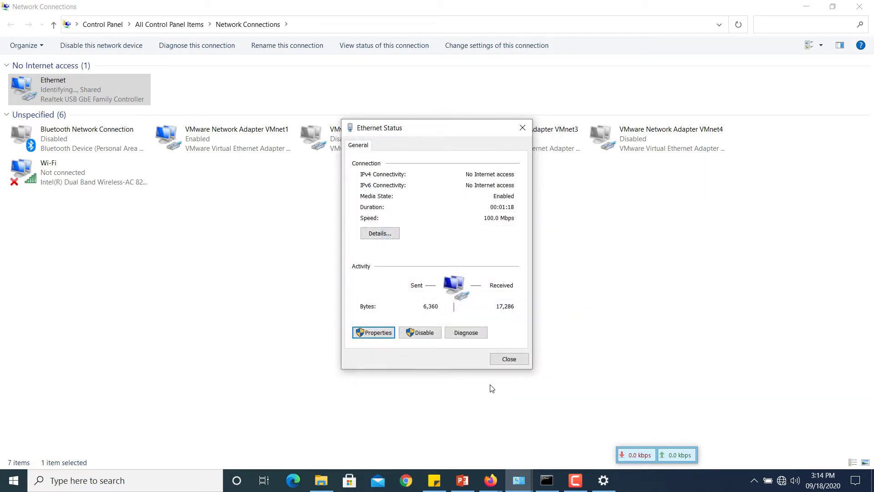
{"action": "left_click", "coordinate": [510, 360]}
Review the WAN info on the Status page, then reboot the router from System Restart
{"action": "mouse_move", "coordinate": [496, 485]}
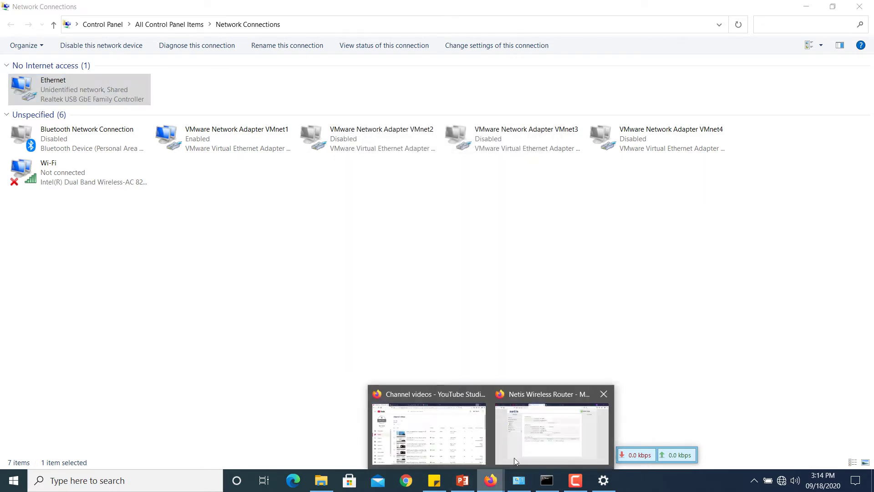
{"action": "left_click", "coordinate": [514, 457]}
{"action": "left_click", "coordinate": [48, 31]}
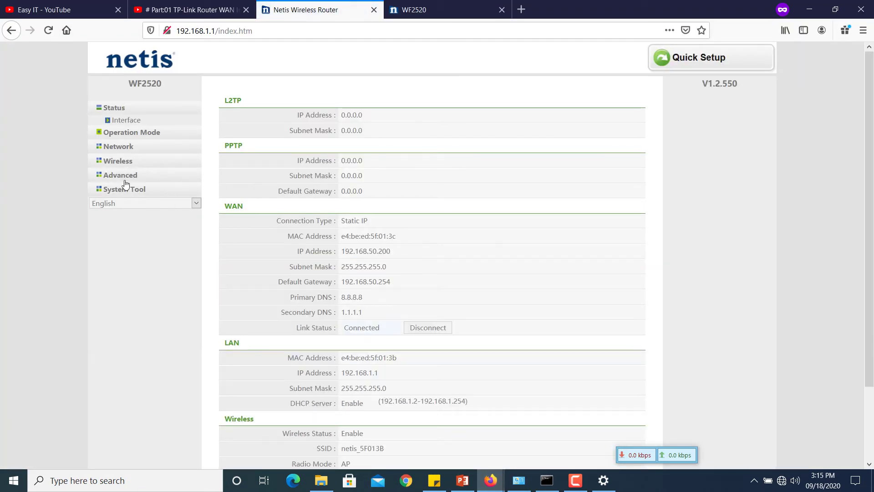
{"action": "left_click", "coordinate": [142, 191]}
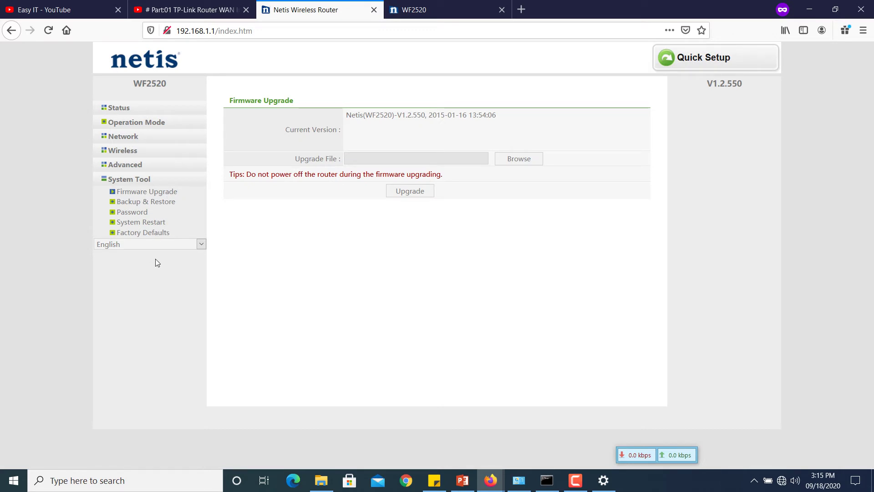
{"action": "left_click", "coordinate": [148, 223]}
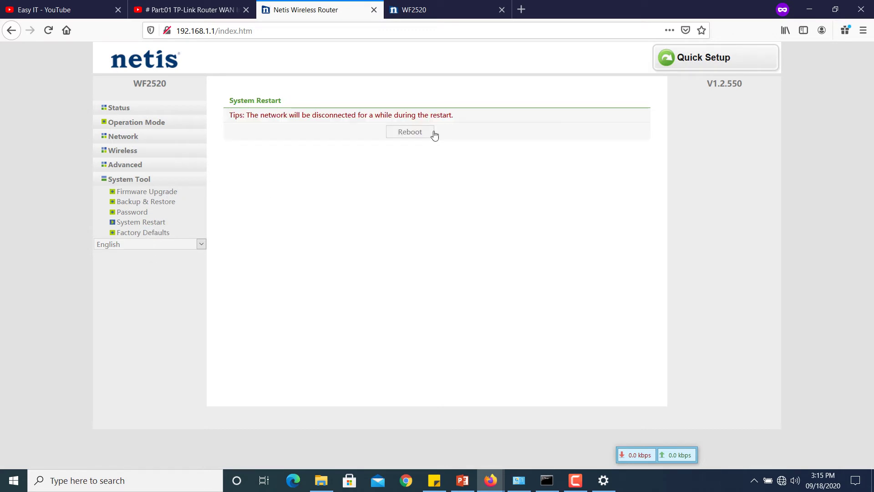
{"action": "left_click", "coordinate": [418, 134]}
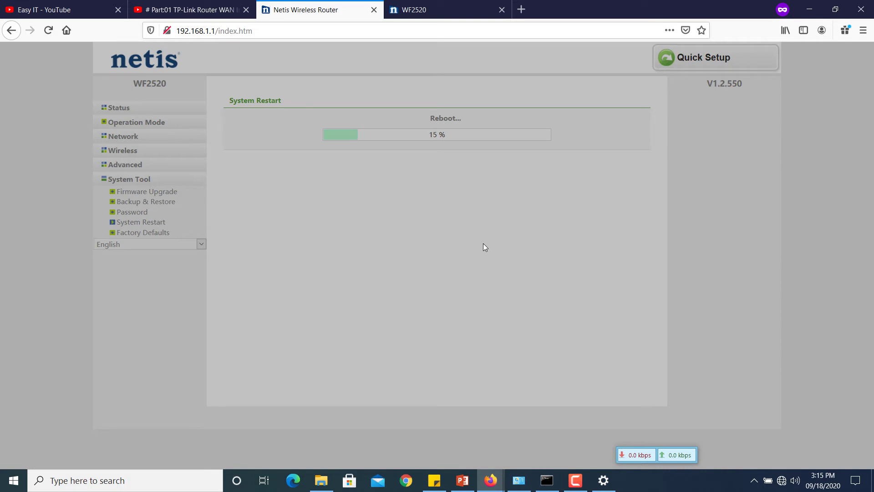
{"action": "key", "text": "alt+Tab"}
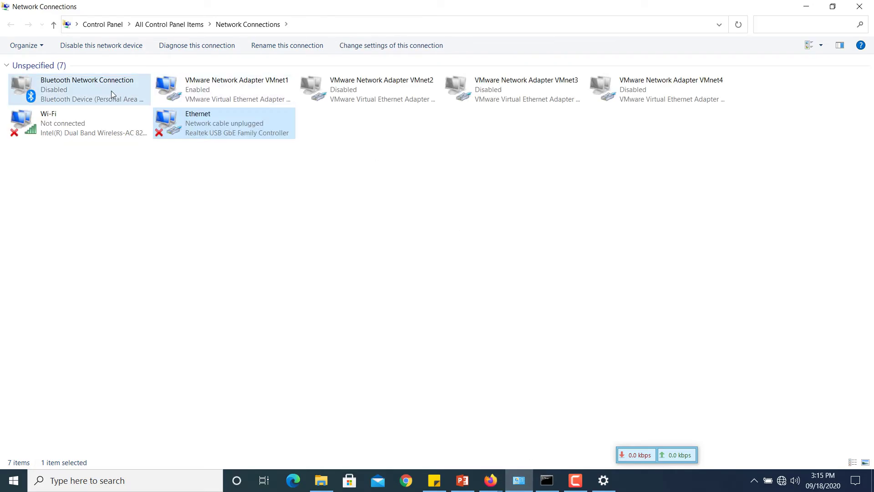
Set the Ethernet adapter's IPv4 address and DNS to obtain automatically again
{"action": "key", "text": "alt+Return"}
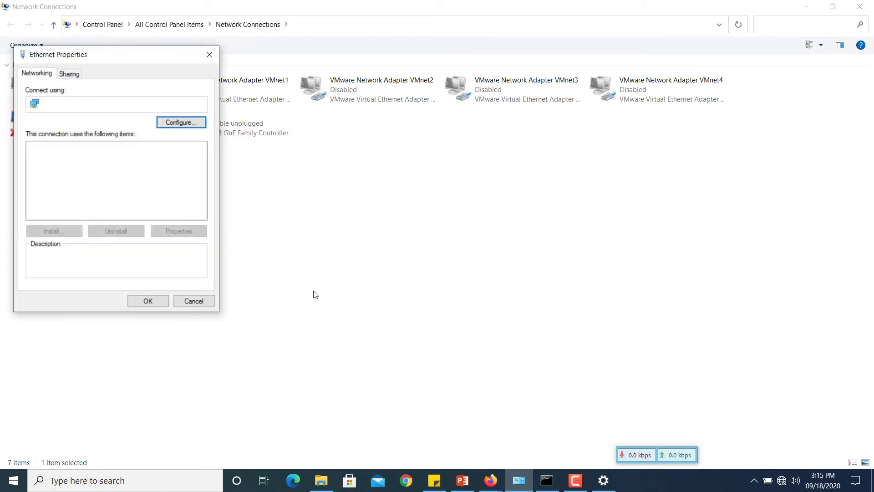
{"action": "double_click", "coordinate": [142, 186]}
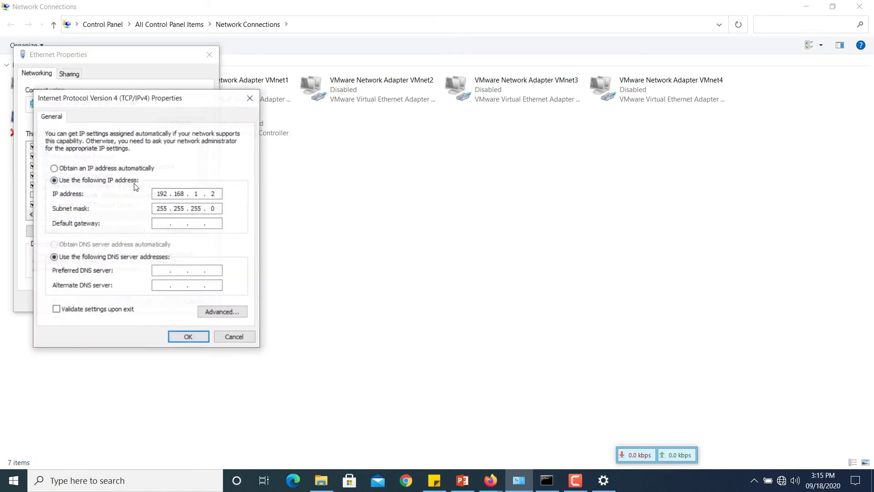
{"action": "left_click", "coordinate": [115, 168]}
{"action": "left_click", "coordinate": [125, 245]}
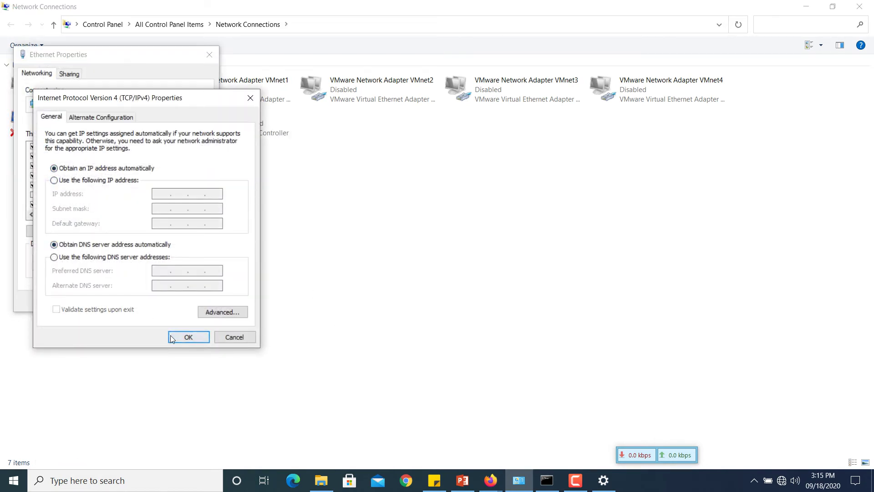
{"action": "left_click", "coordinate": [188, 337]}
{"action": "left_click", "coordinate": [162, 305]}
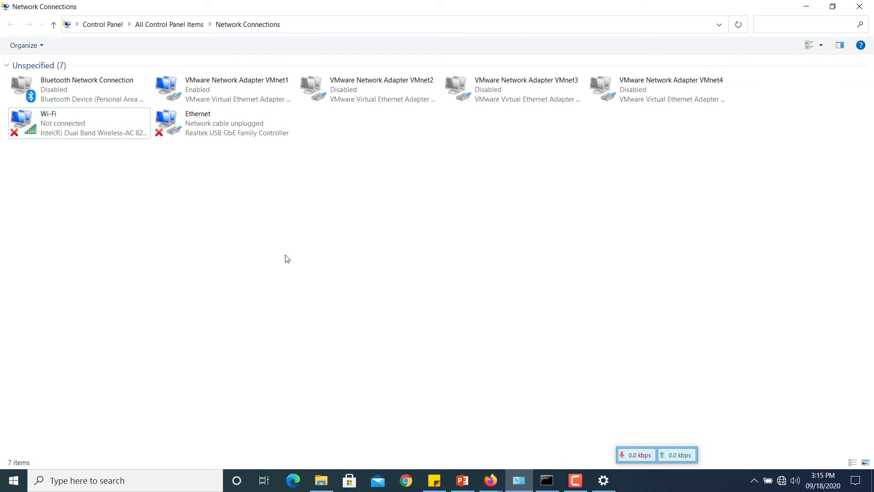
Restore the running ping of 192.168.1.1 and show the Wi-Fi network list
{"action": "left_click", "coordinate": [573, 486]}
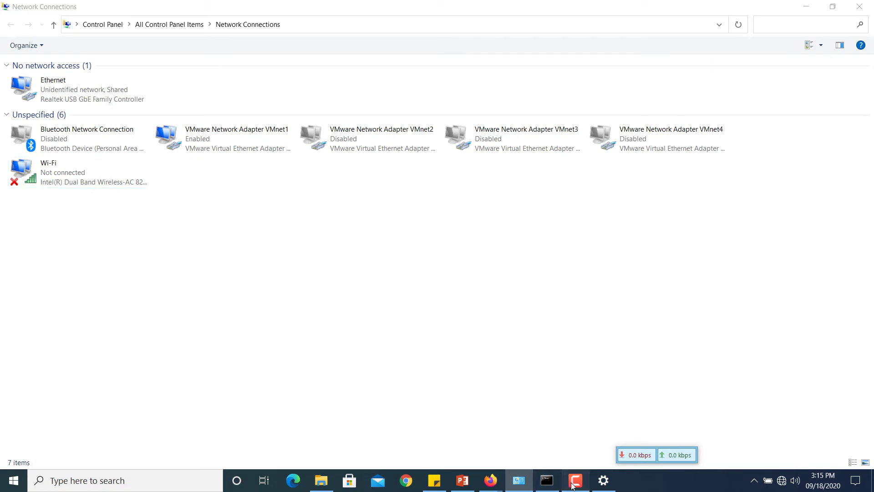
{"action": "left_click", "coordinate": [573, 486]}
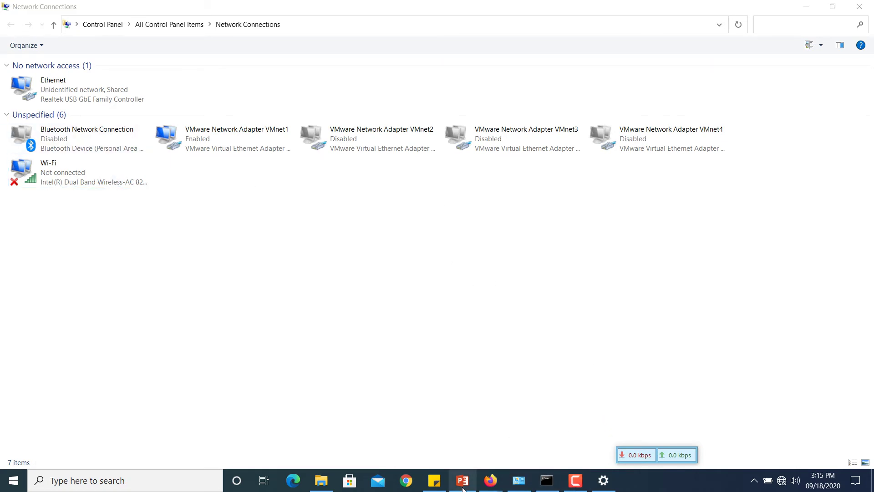
{"action": "left_click", "coordinate": [547, 484]}
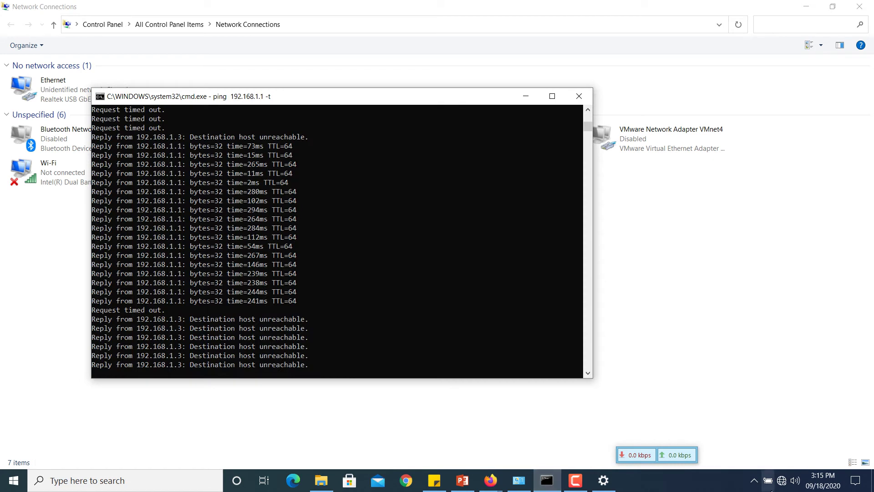
{"action": "left_click", "coordinate": [781, 480]}
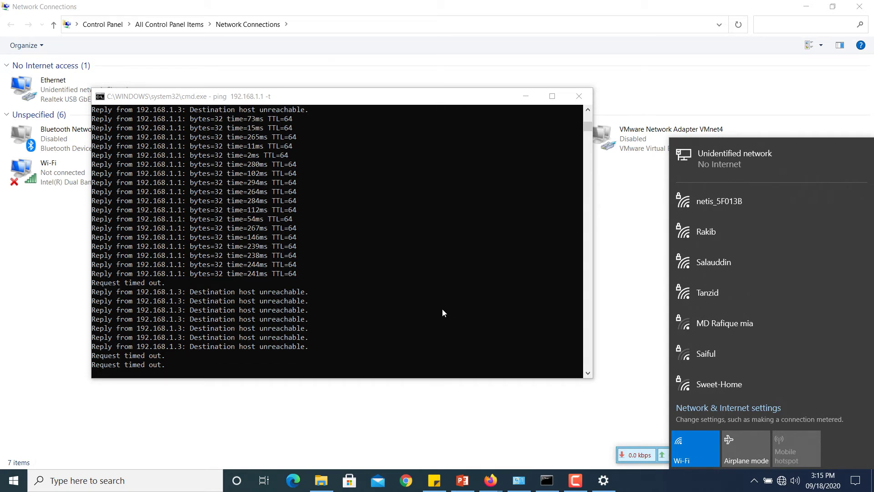
Run Diagnose on the Ethernet connection and close the troubleshooter once it finishes
{"action": "left_click", "coordinate": [60, 97]}
{"action": "right_click", "coordinate": [66, 97]}
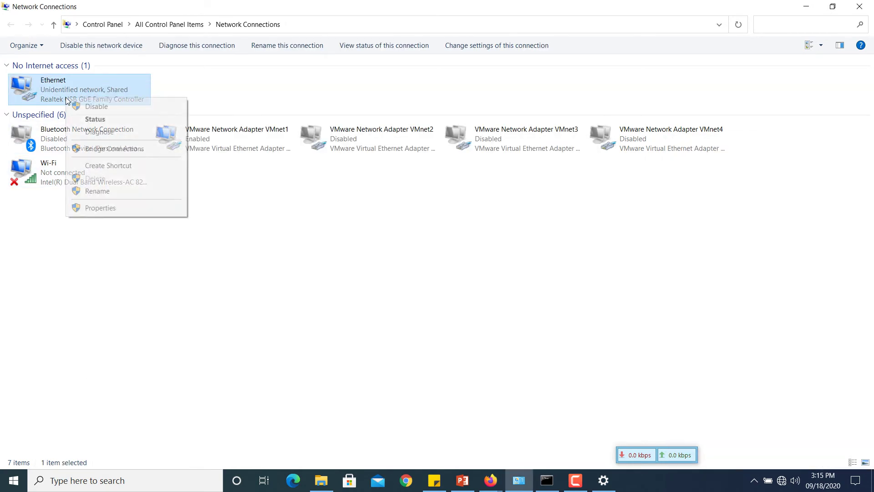
{"action": "left_click", "coordinate": [99, 132]}
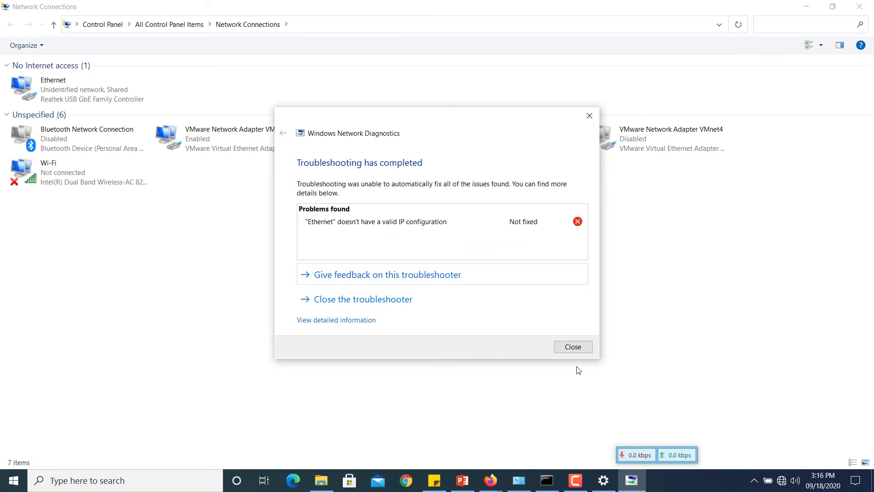
{"action": "left_click", "coordinate": [575, 348]}
Check Ethernet details showing only 169.254.125.233 and no gateway, then minimize the ping window
{"action": "double_click", "coordinate": [96, 93]}
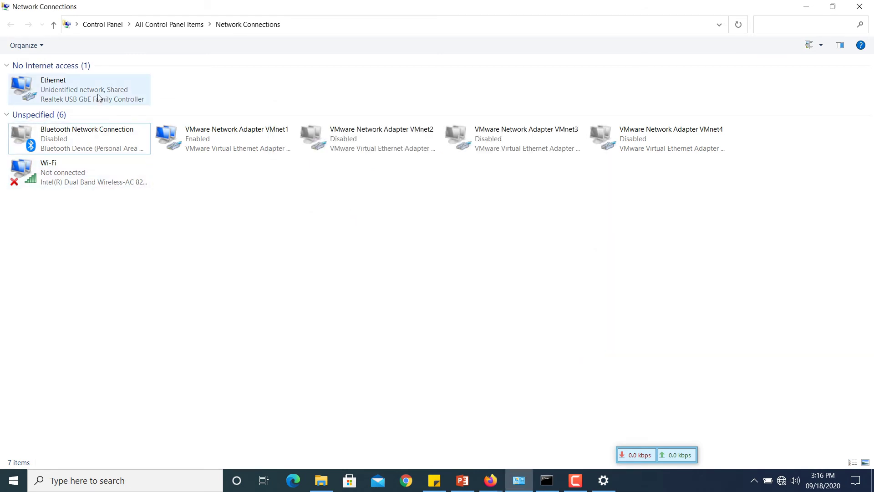
{"action": "left_click", "coordinate": [396, 237]}
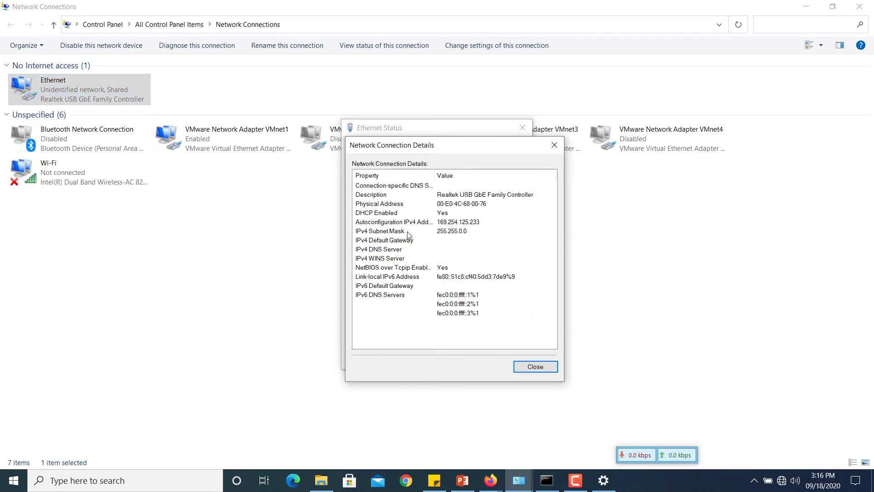
{"action": "left_click", "coordinate": [535, 367]}
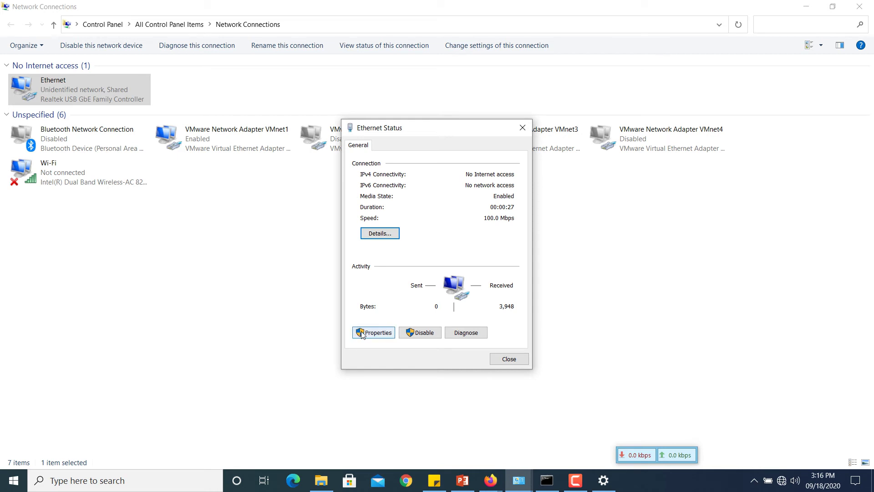
{"action": "left_click", "coordinate": [549, 482]}
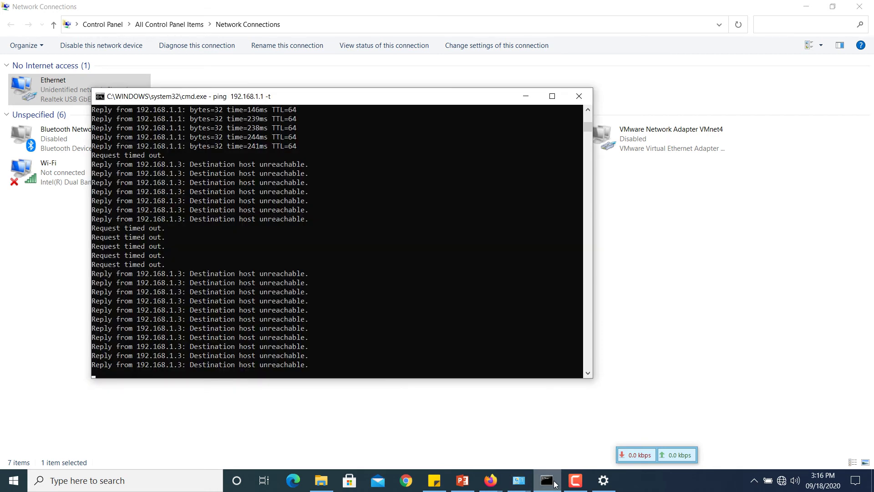
{"action": "left_click", "coordinate": [547, 481]}
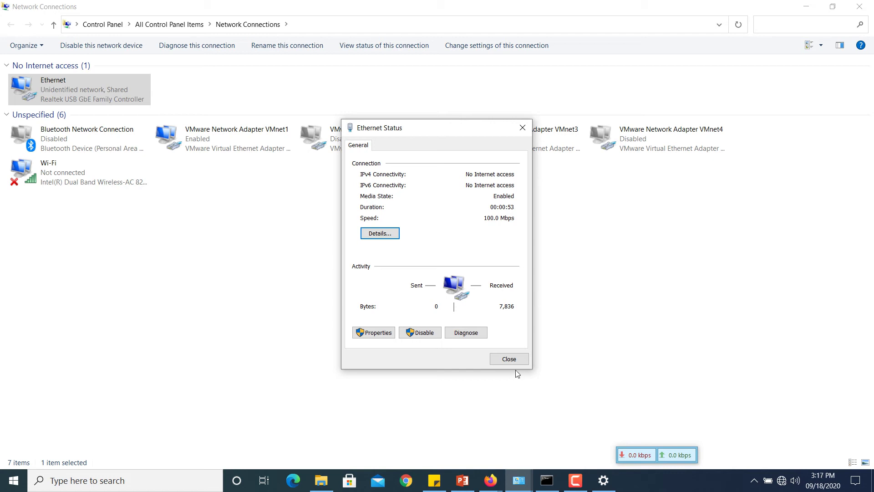
Verify Ethernet's IPv4 address 192.168.1.2, DHCP server and DNS rows, then close both windows
{"action": "left_click", "coordinate": [576, 480]}
{"action": "left_click", "coordinate": [630, 382]}
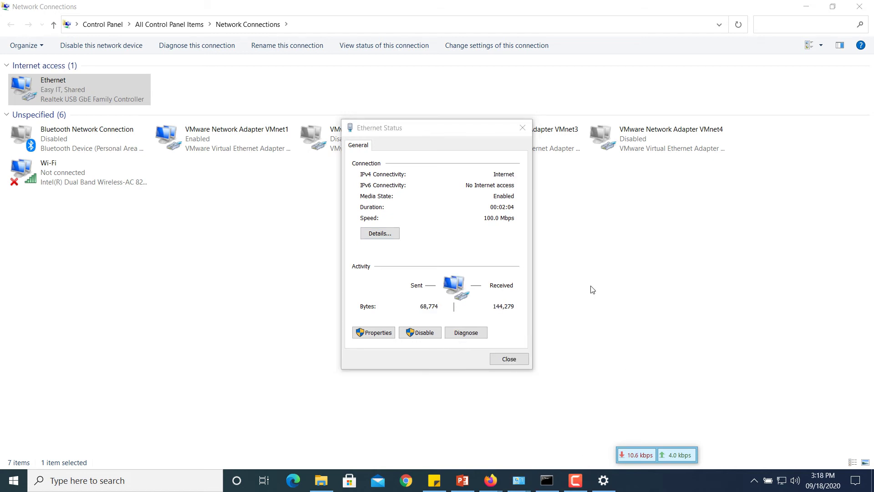
{"action": "left_click", "coordinate": [367, 234]}
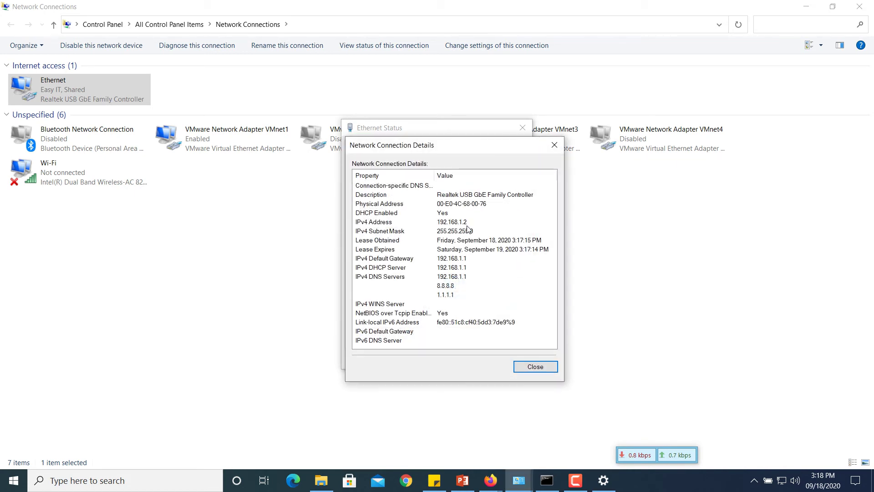
{"action": "left_click", "coordinate": [469, 278]}
{"action": "left_click", "coordinate": [441, 268]}
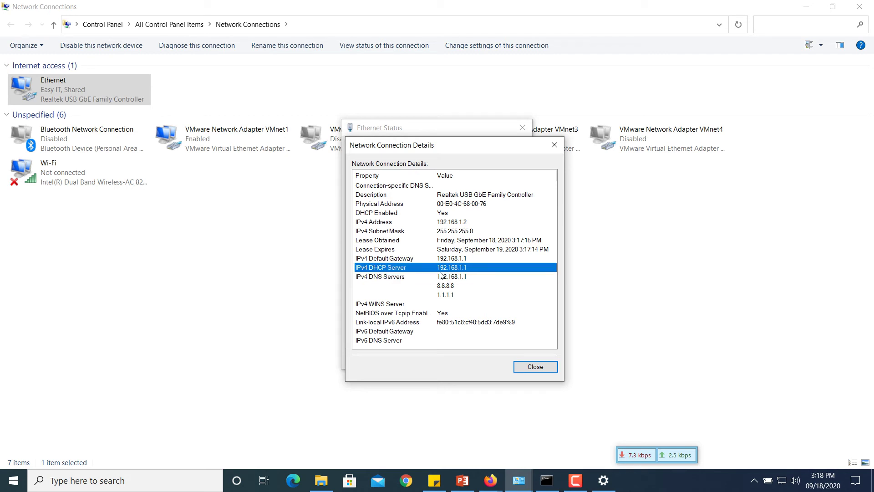
{"action": "left_click", "coordinate": [463, 223]}
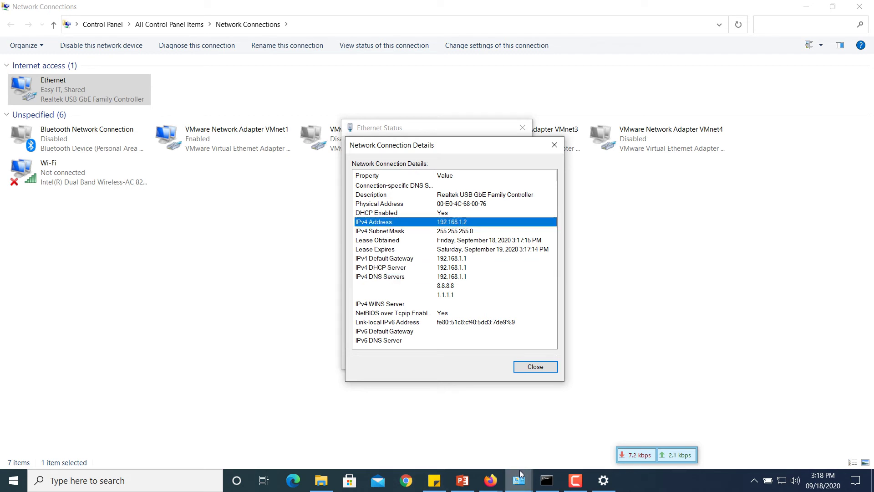
{"action": "left_click", "coordinate": [83, 88]}
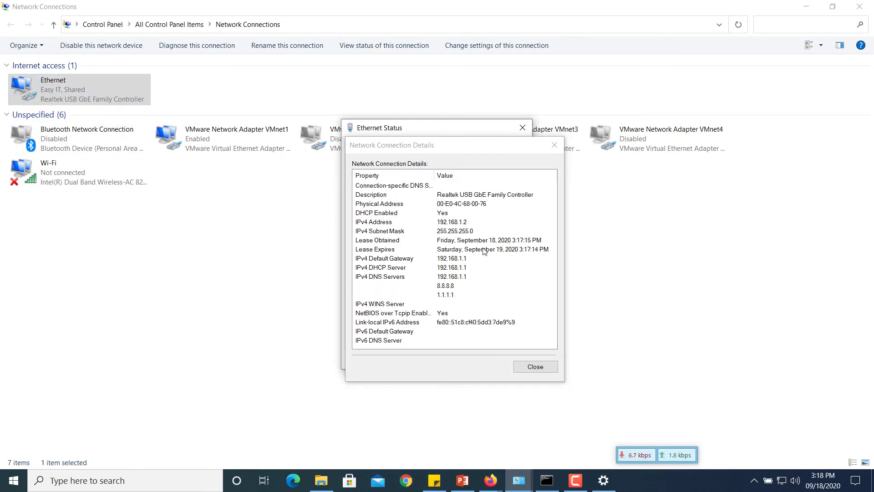
{"action": "left_click", "coordinate": [536, 367]}
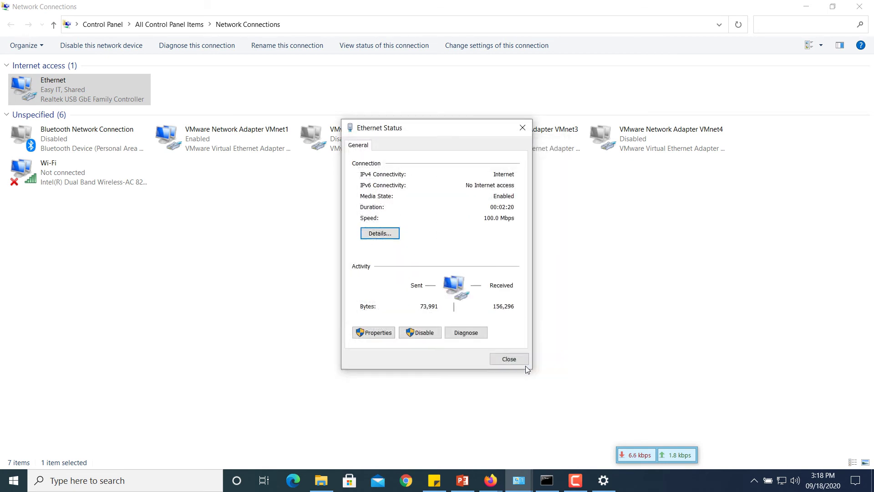
{"action": "left_click", "coordinate": [519, 362]}
Reload the router status page and highlight WAN IP 192.168.50.200 and DNS 1.1.1.1
{"action": "mouse_move", "coordinate": [499, 479]}
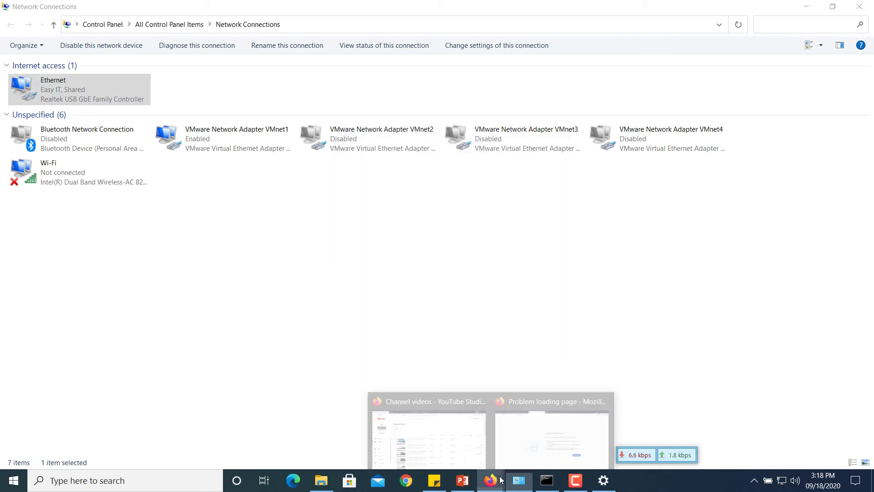
{"action": "left_click", "coordinate": [543, 436]}
{"action": "left_click", "coordinate": [625, 341]}
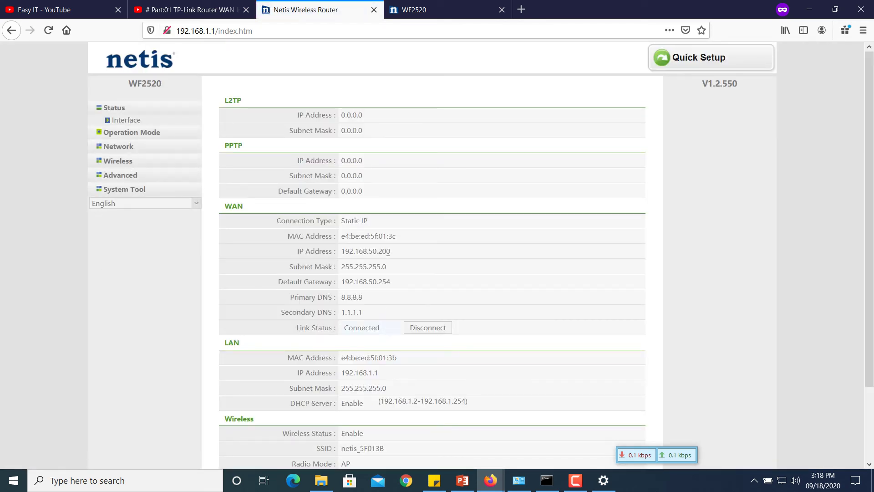
{"action": "left_click_drag", "start_coordinate": [386, 251], "coordinate": [354, 250]}
{"action": "scroll", "coordinate": [287, 293], "scroll_direction": "down", "scroll_amount": 3}
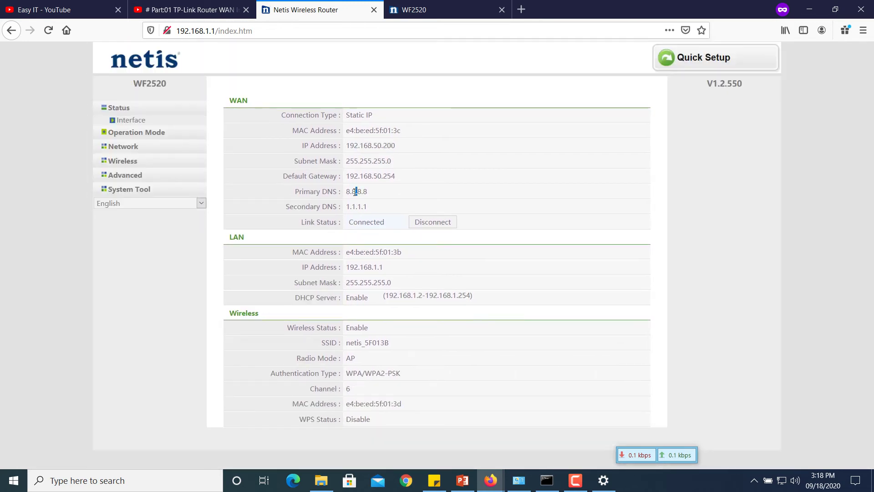
{"action": "left_click_drag", "start_coordinate": [350, 206], "coordinate": [368, 207]}
{"action": "left_click", "coordinate": [297, 235]}
{"action": "left_click", "coordinate": [782, 481]}
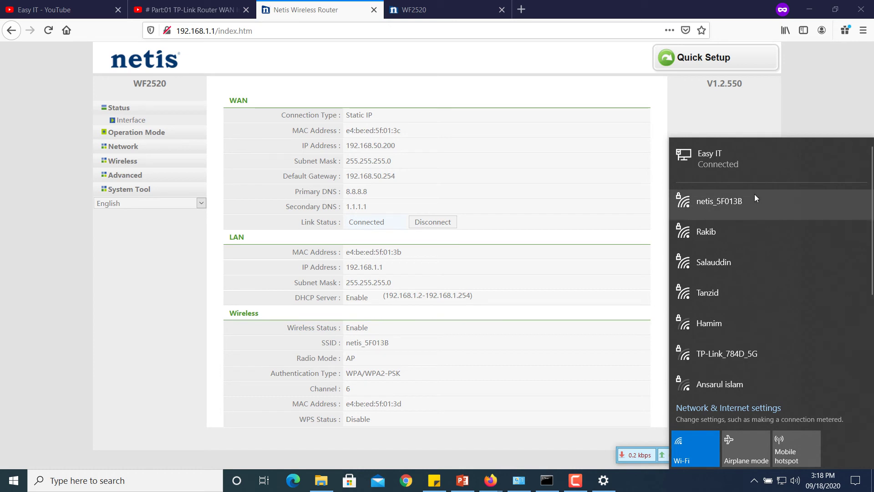
Look over Operation Mode and the Wireless SSID netis_5F013B, then show the LAN client list
{"action": "left_click", "coordinate": [128, 138]}
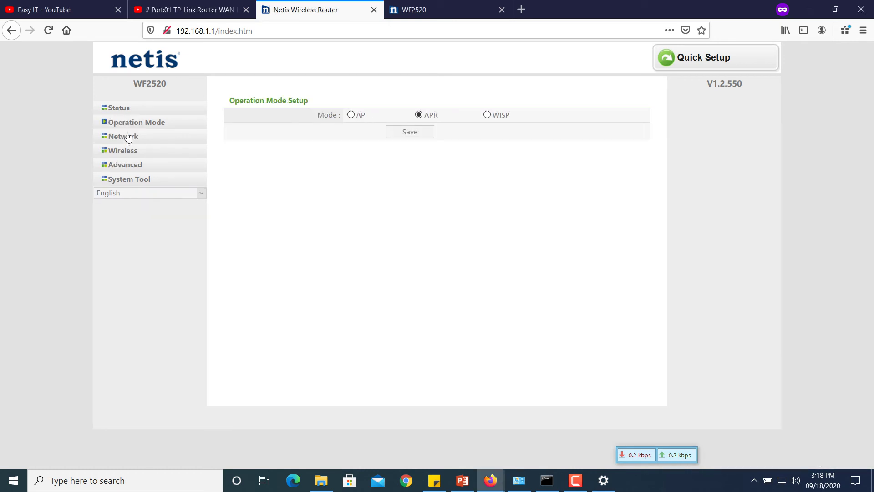
{"action": "left_click", "coordinate": [154, 151]}
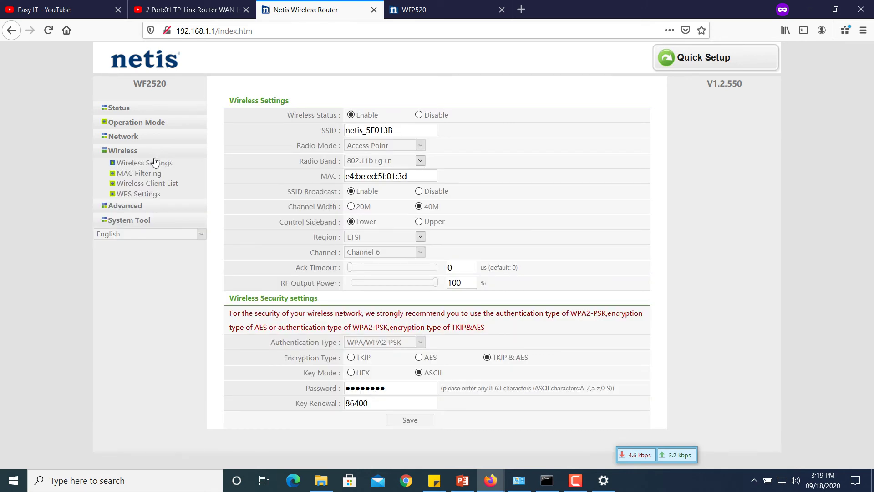
{"action": "double_click", "coordinate": [412, 128]}
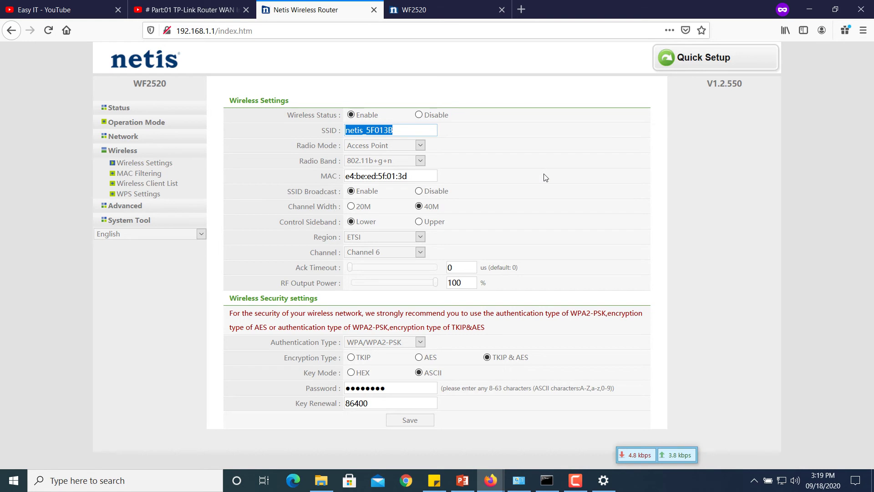
{"action": "left_click", "coordinate": [121, 136]}
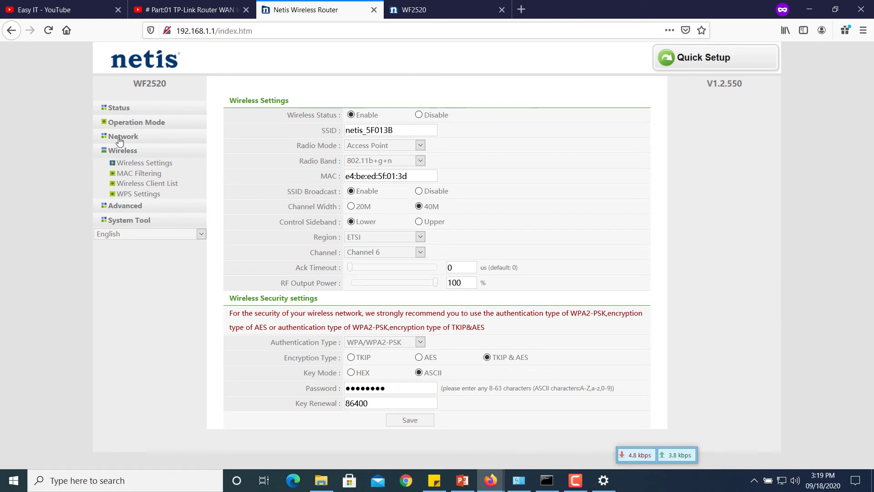
{"action": "left_click", "coordinate": [123, 159]}
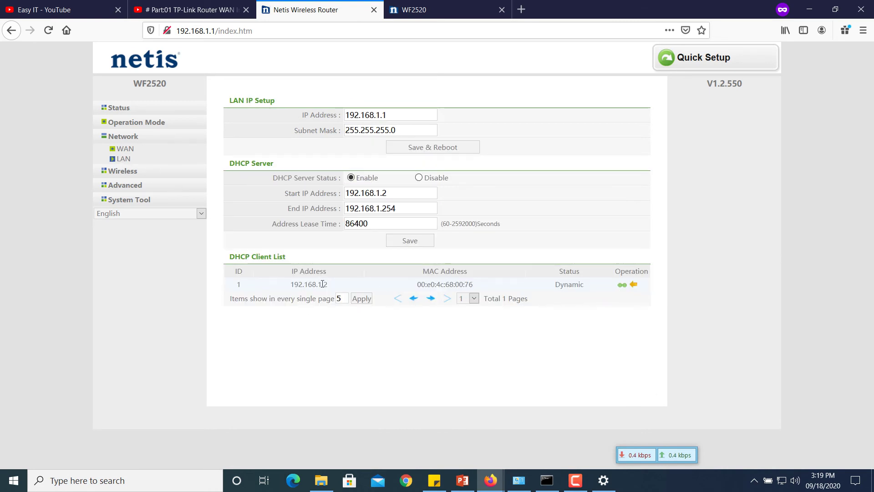
Reserve DHCP client 192.168.1.2 as a Static entry and check the Wi-Fi list
{"action": "left_click", "coordinate": [623, 286]}
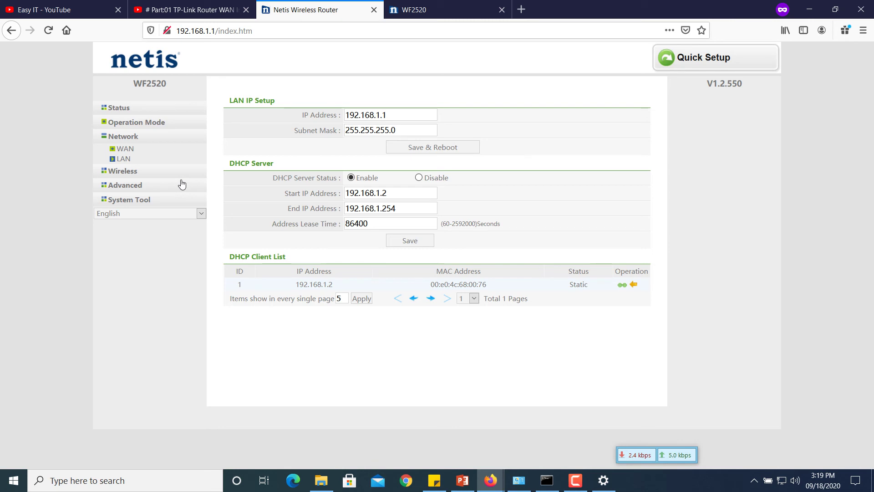
{"action": "left_click", "coordinate": [781, 481]}
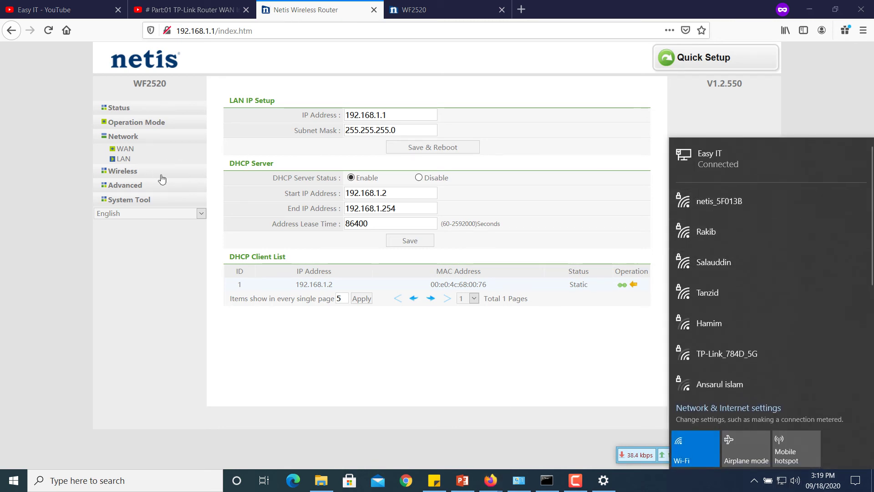
On the wireless settings page, rename the Wi-Fi SSID from netis_5F013B to 'Easy IT'
{"action": "left_click", "coordinate": [122, 175]}
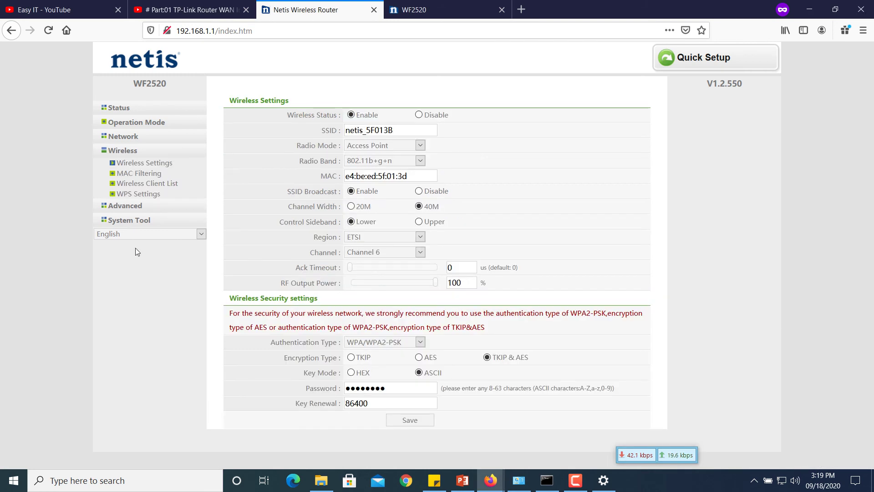
{"action": "left_click", "coordinate": [157, 184]}
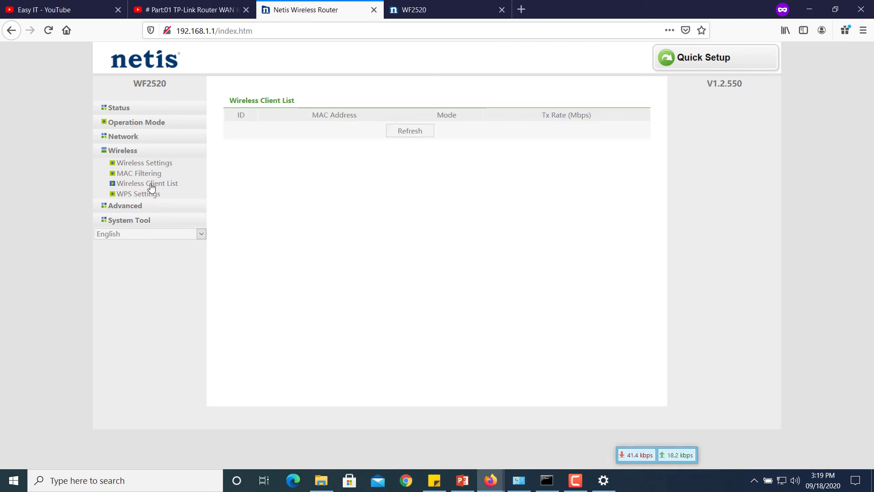
{"action": "left_click", "coordinate": [153, 164]}
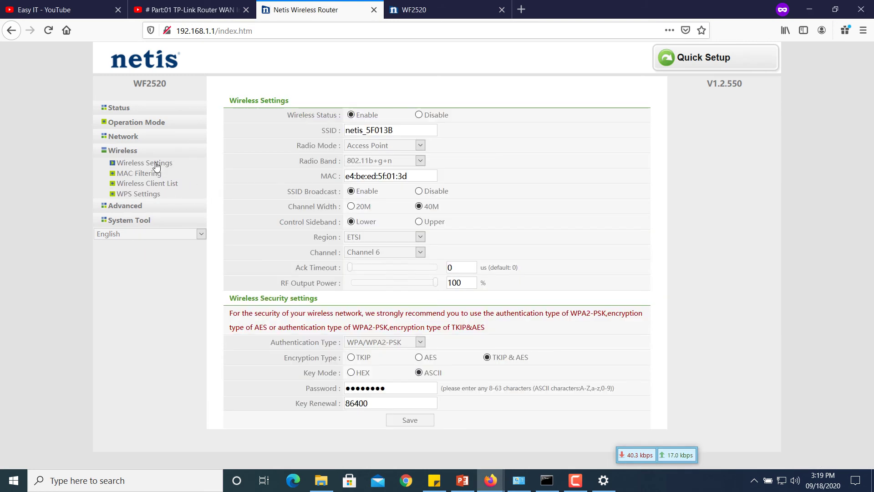
{"action": "left_click_drag", "start_coordinate": [394, 131], "coordinate": [318, 126]}
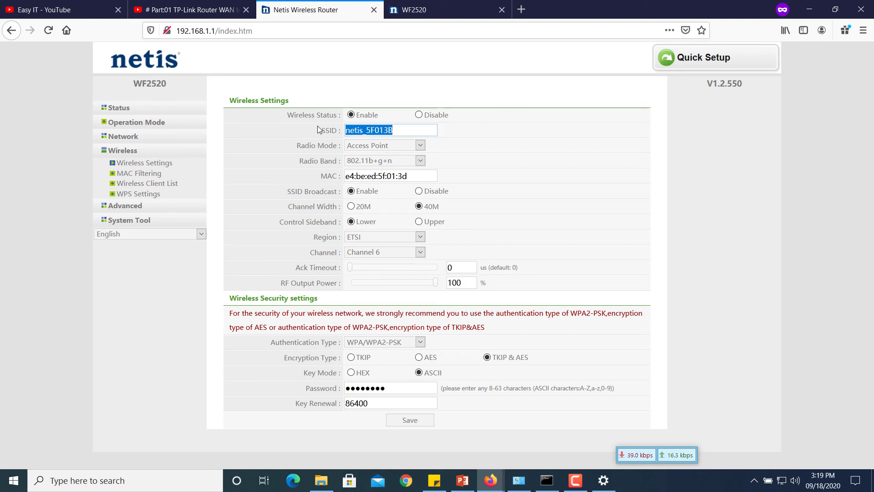
{"action": "type", "text": "Easy I"}
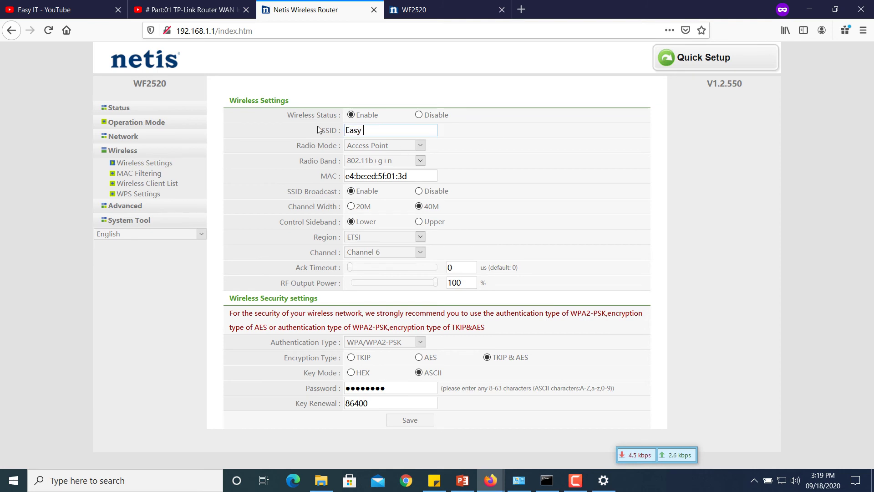
{"action": "type", "text": "T"}
Replace the existing wireless password with a new Wi-Fi password
{"action": "left_click", "coordinate": [409, 403]}
{"action": "left_click", "coordinate": [398, 390]}
{"action": "key", "text": "ctrl+a"}
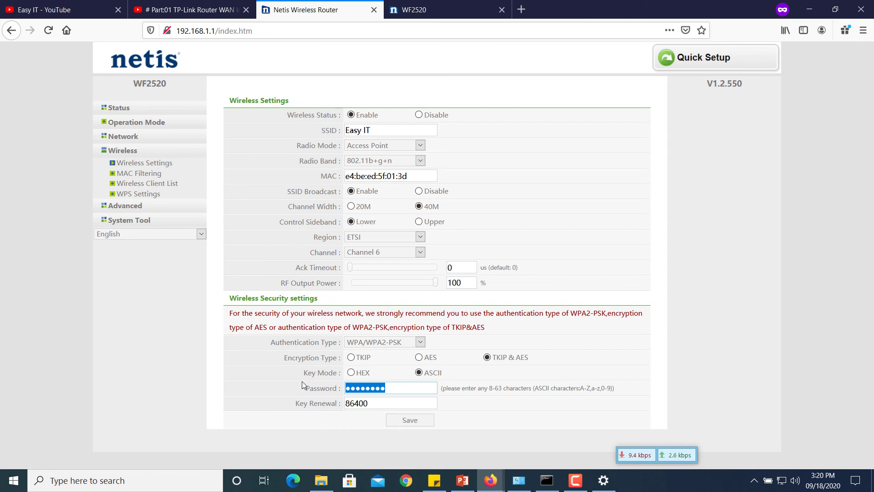
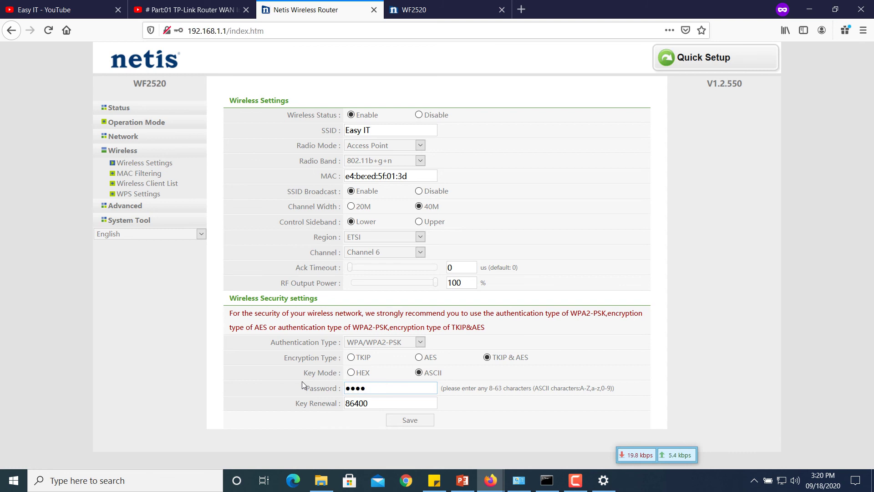
{"action": "key", "text": "BackSpace"}
{"action": "key", "text": "BackSpace"}
{"action": "key", "text": "BackSpace"}
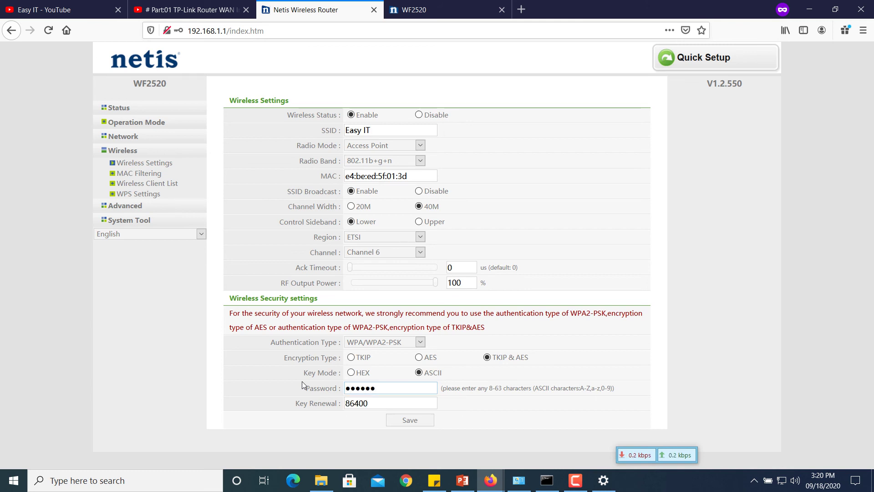
{"action": "key", "text": "ctrl+a"}
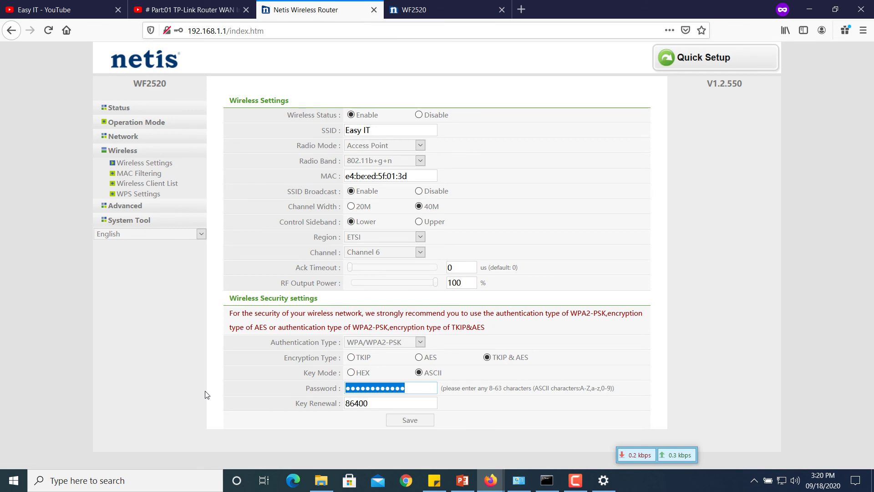
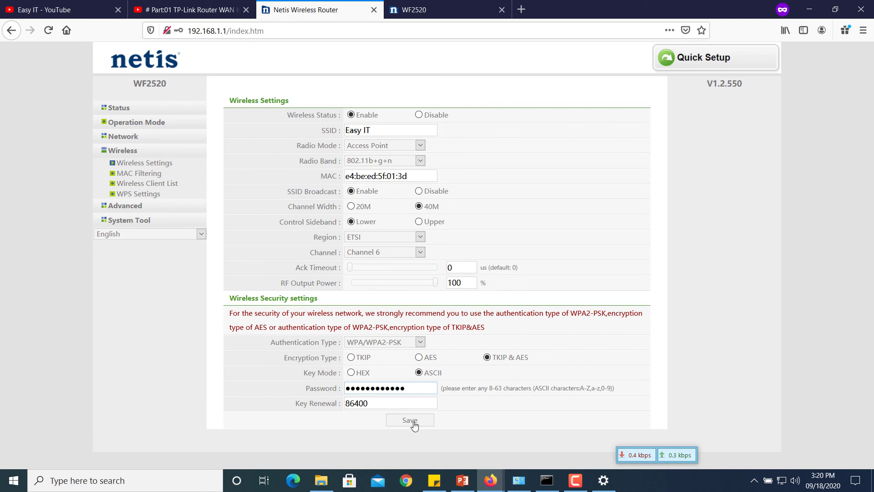
Save the Easy IT wireless settings, then retype the new password and save again
{"action": "left_click", "coordinate": [411, 420]}
{"action": "left_click", "coordinate": [416, 391]}
{"action": "left_click_drag", "start_coordinate": [415, 391], "coordinate": [318, 391]}
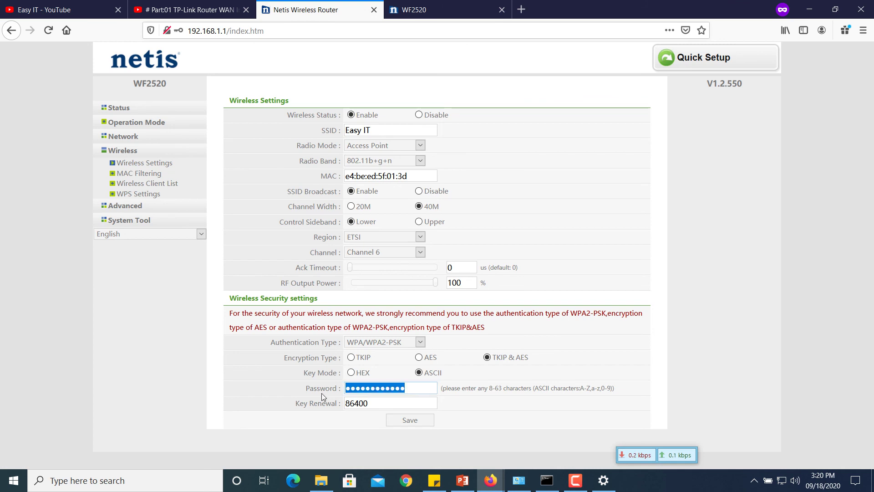
{"action": "type", "text": "*****"}
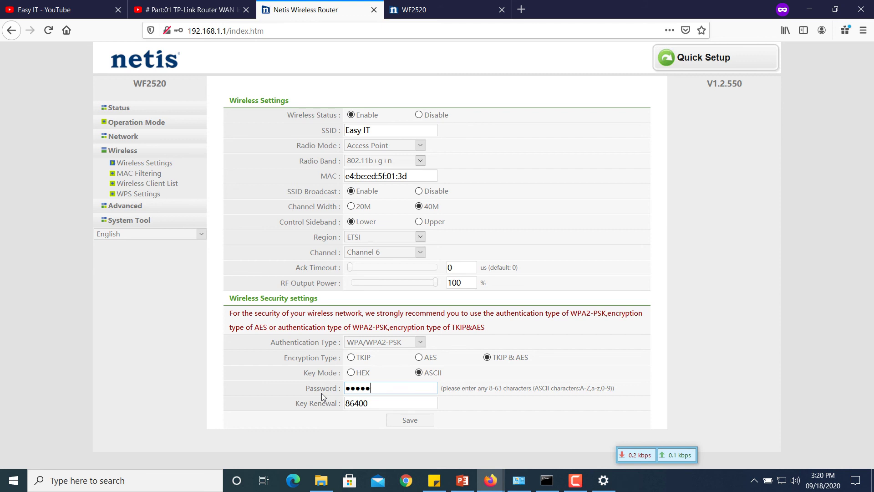
{"action": "type", "text": "*****"}
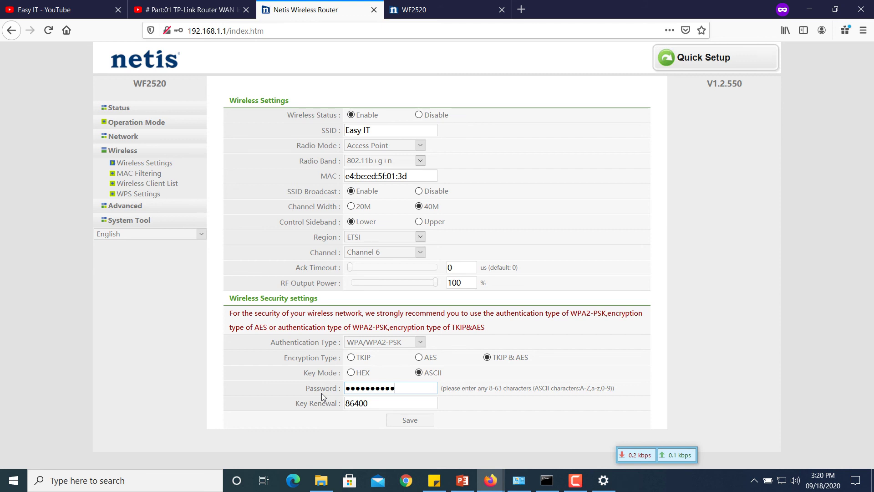
{"action": "left_click", "coordinate": [409, 420]}
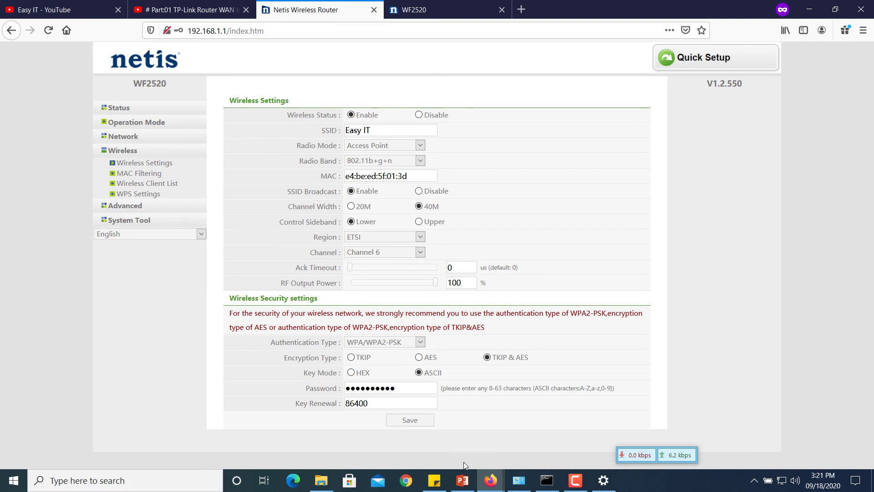
Join the Easy IT Wi-Fi from the taskbar using the new security key and answer the discoverability prompt
{"action": "left_click", "coordinate": [782, 480]}
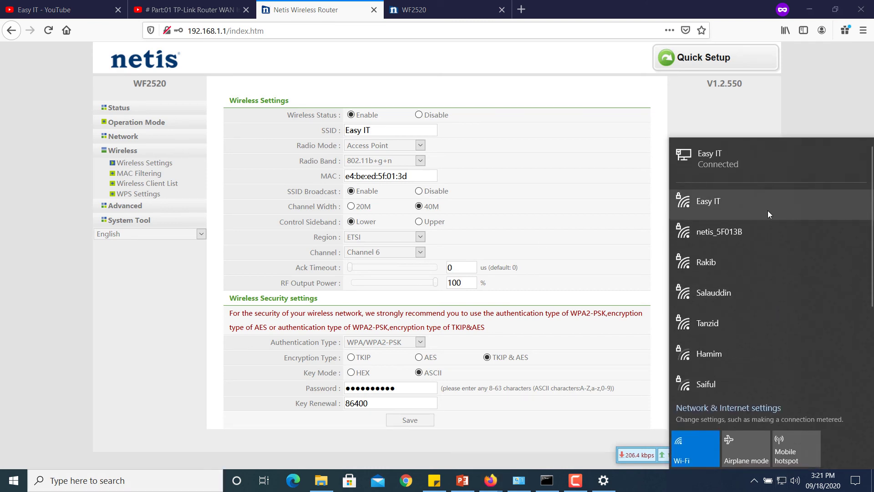
{"action": "left_click", "coordinate": [740, 205]}
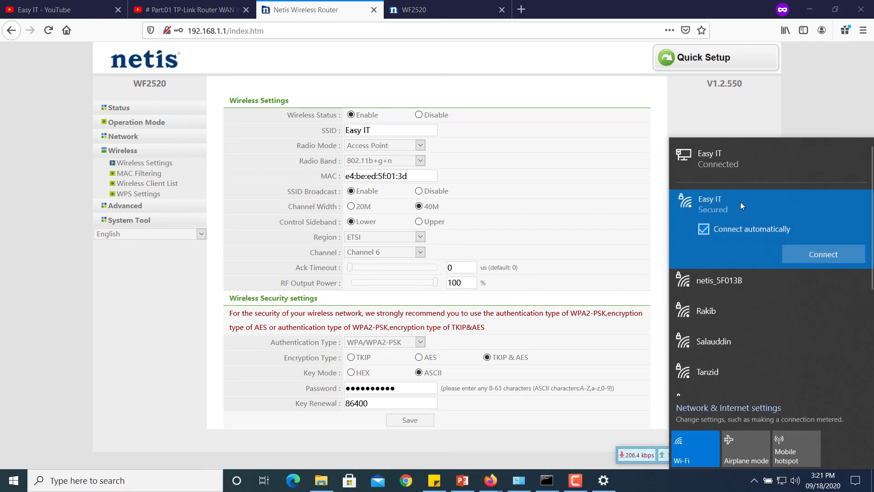
{"action": "left_click", "coordinate": [810, 261]}
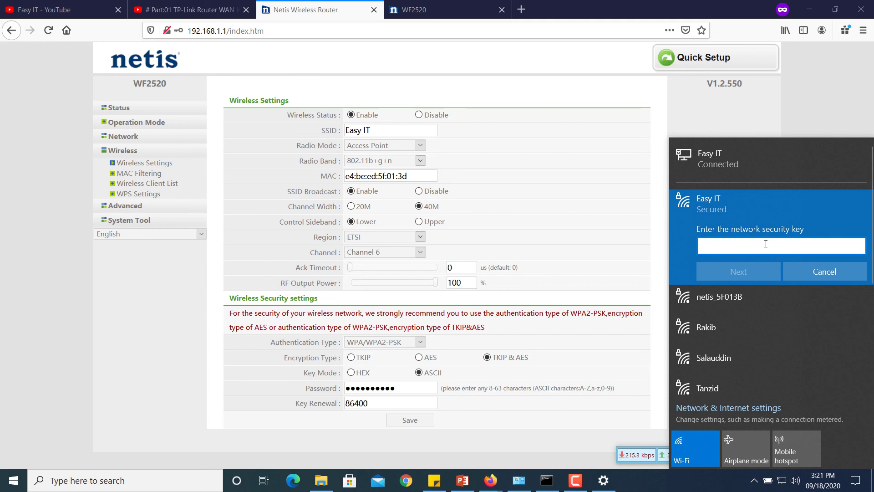
{"action": "type", "text": "*****"}
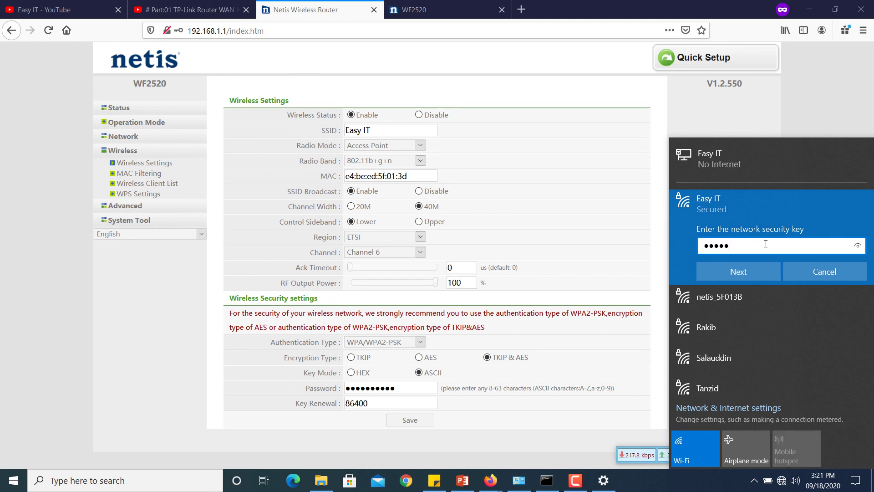
{"action": "type", "text": "*****"}
{"action": "left_click", "coordinate": [748, 274]}
{"action": "left_click", "coordinate": [744, 305]}
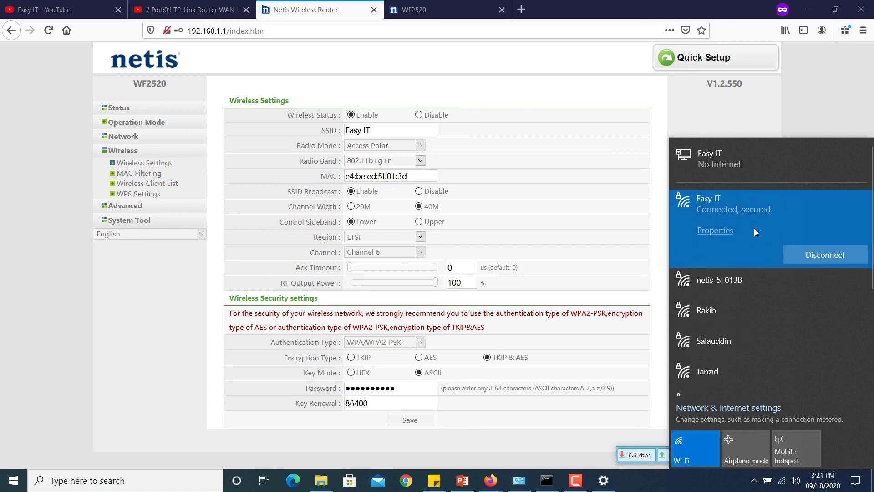
Refresh the Wireless Client List and select the connected client's MAC address
{"action": "left_click", "coordinate": [148, 188]}
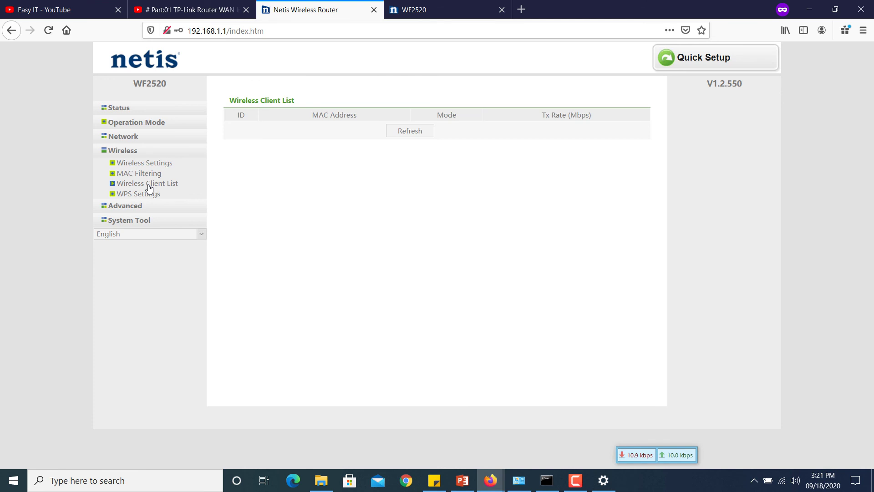
{"action": "left_click", "coordinate": [417, 133]}
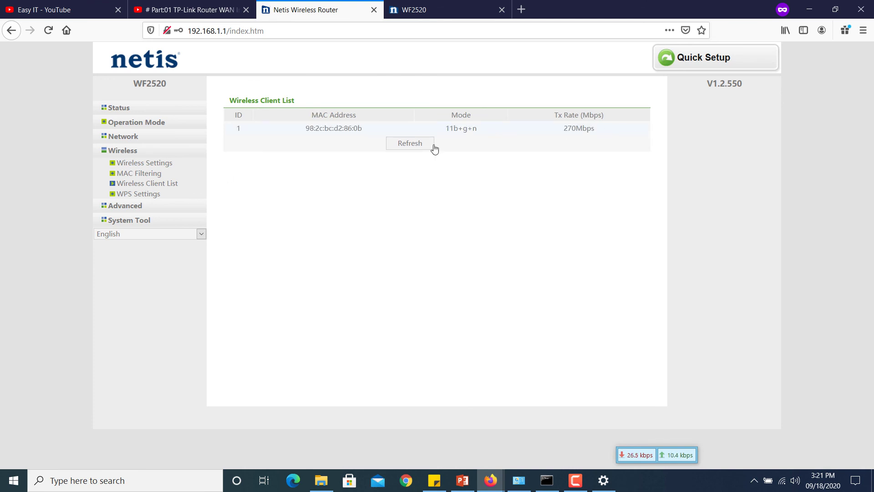
{"action": "left_click_drag", "start_coordinate": [304, 131], "coordinate": [363, 129]}
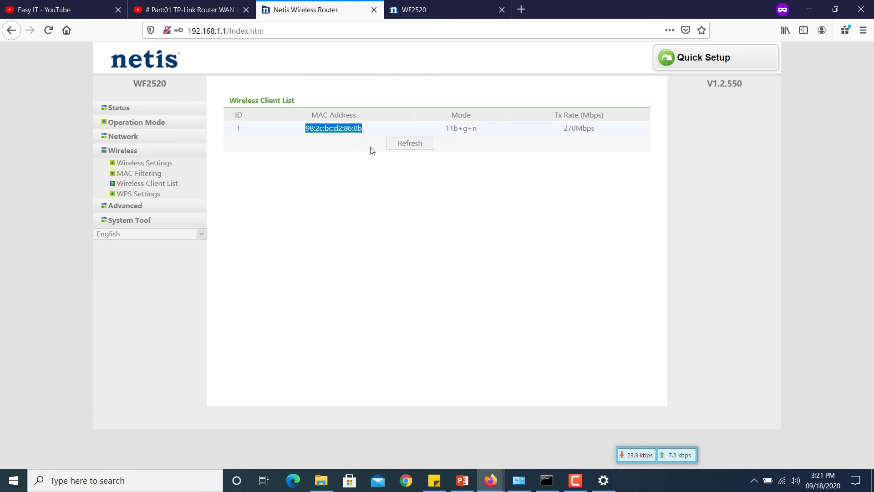
Compare the Wi-Fi adapter's Physical Address in its connection details with the client's MAC
{"action": "left_click", "coordinate": [527, 486]}
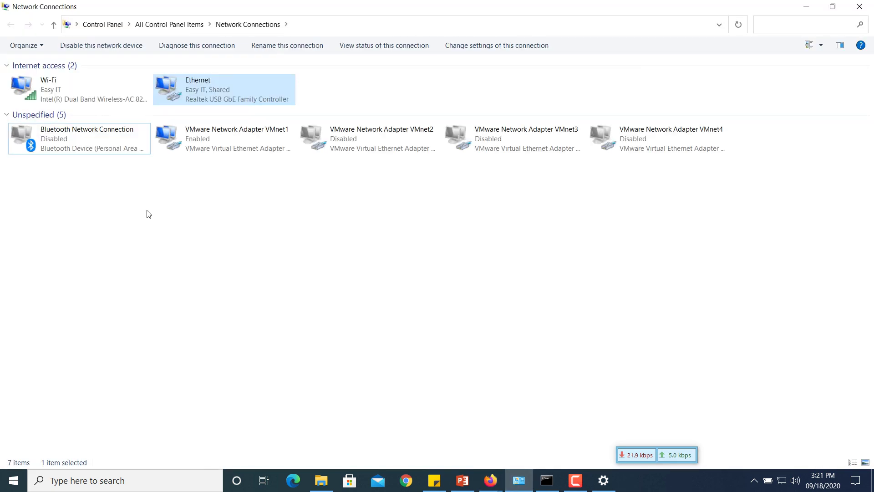
{"action": "left_click", "coordinate": [100, 89]}
{"action": "double_click", "coordinate": [99, 89]}
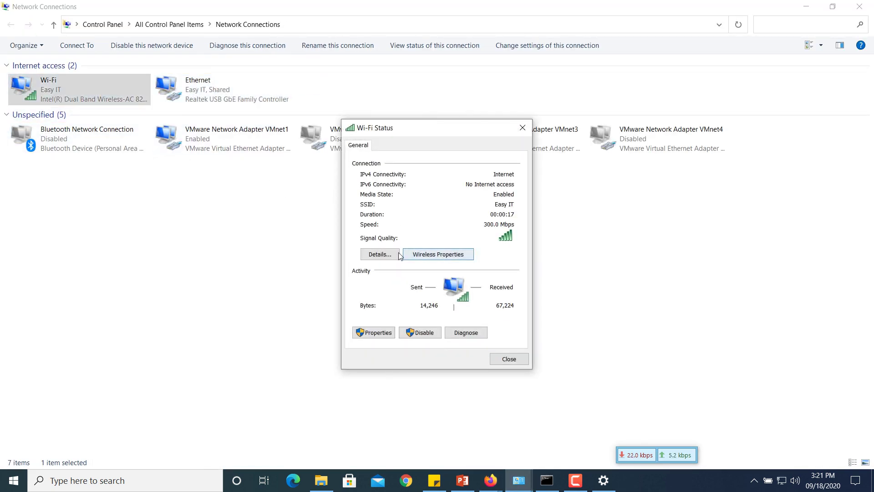
{"action": "left_click", "coordinate": [382, 254]}
{"action": "left_click", "coordinate": [489, 204]}
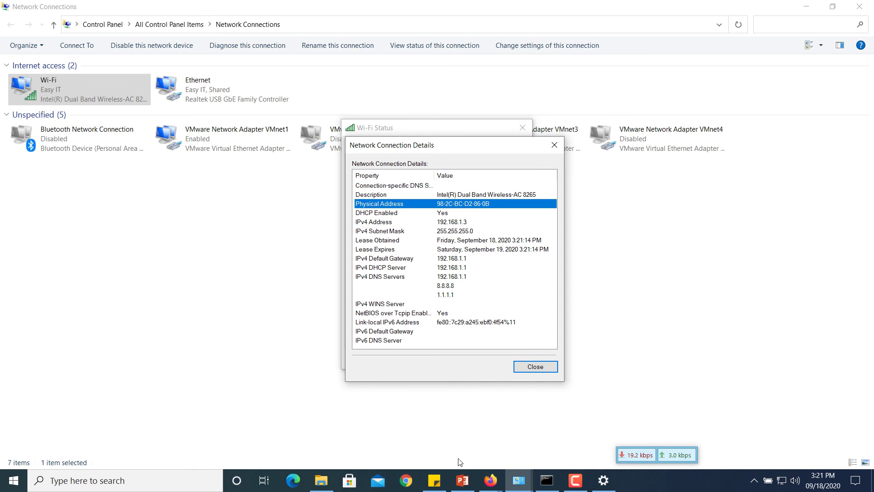
{"action": "left_click", "coordinate": [491, 480]}
In Network > LAN, bind the 192.168.1.3 DHCP client to its MAC address
{"action": "left_click", "coordinate": [552, 424]}
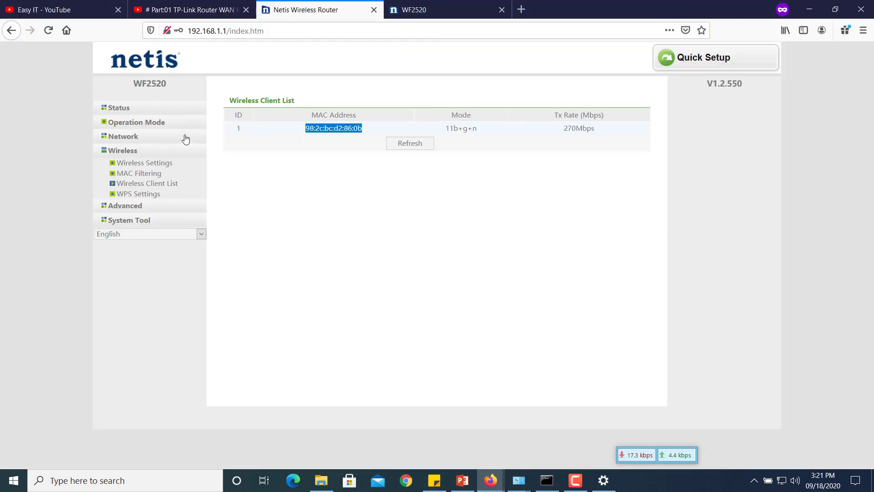
{"action": "left_click", "coordinate": [137, 137]}
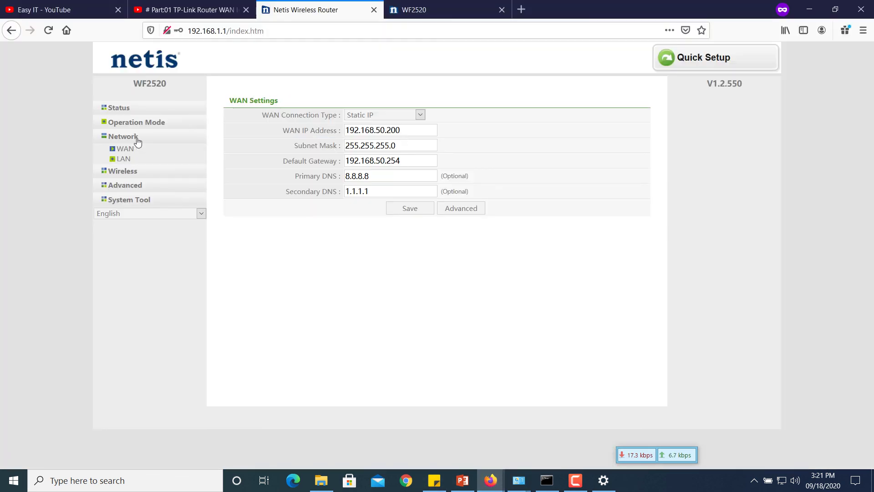
{"action": "left_click", "coordinate": [123, 159]}
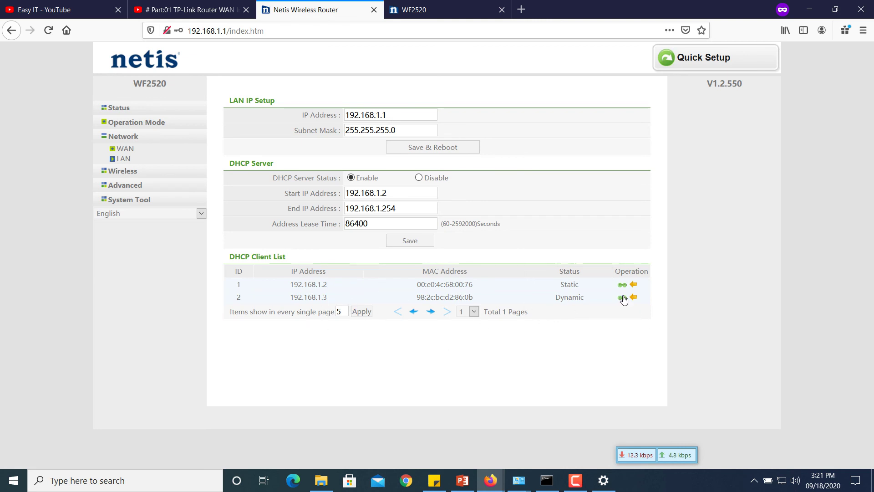
{"action": "left_click", "coordinate": [622, 297]}
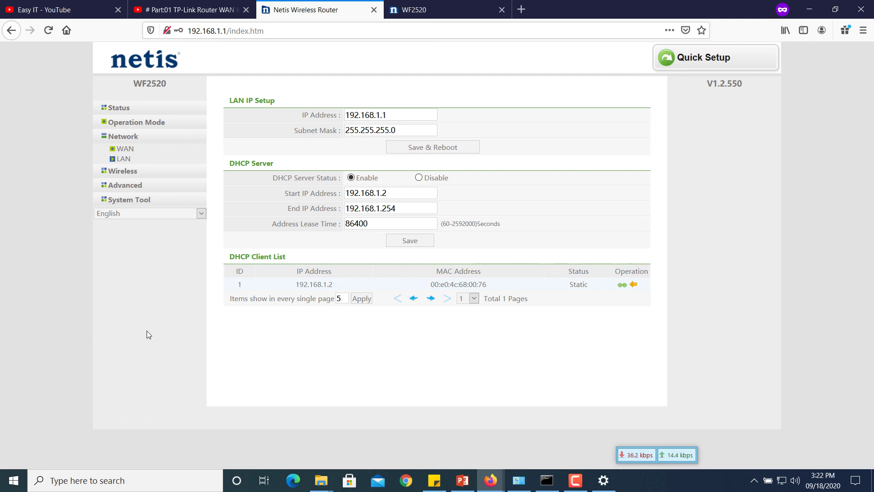
Open System Tool's Firmware Upgrade page showing current version V1.2.550
{"action": "left_click", "coordinate": [142, 200]}
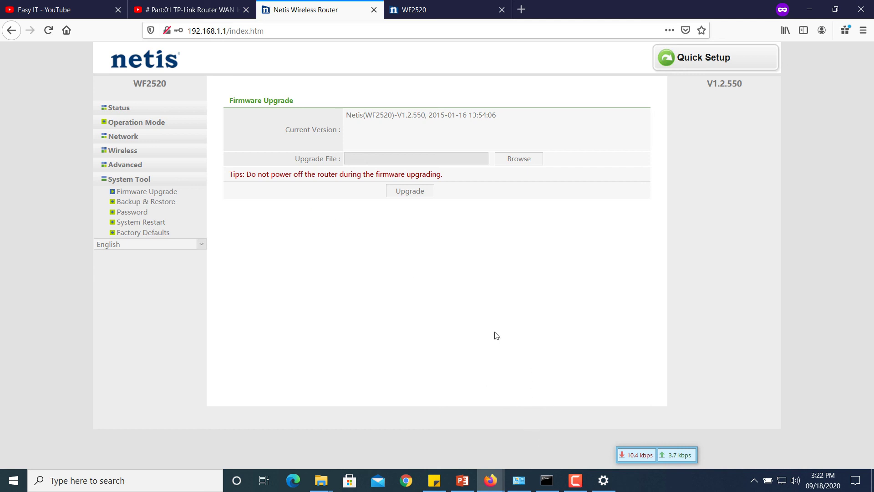
{"action": "key", "text": "ctrl+shift+Tab"}
{"action": "key", "text": "ctrl+shift+Tab"}
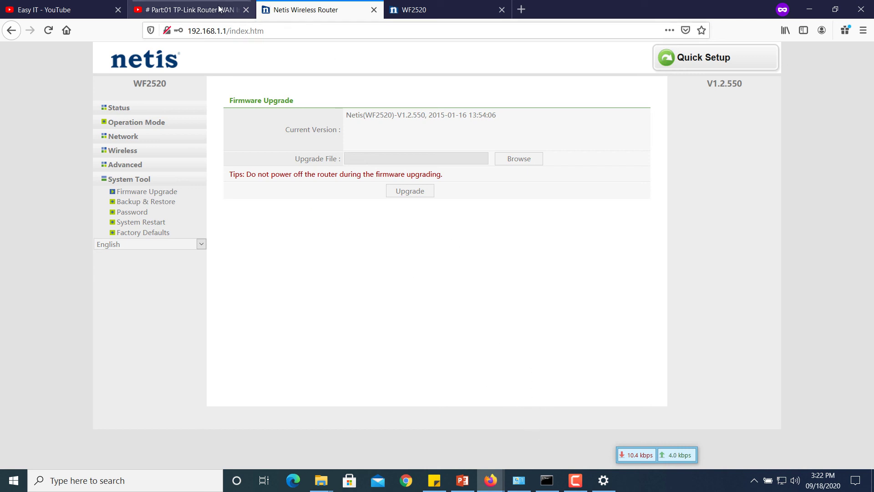
Scroll to the top of the Easy IT YouTube channel's Playlists page
{"action": "scroll", "coordinate": [572, 179], "scroll_direction": "up", "scroll_amount": 2}
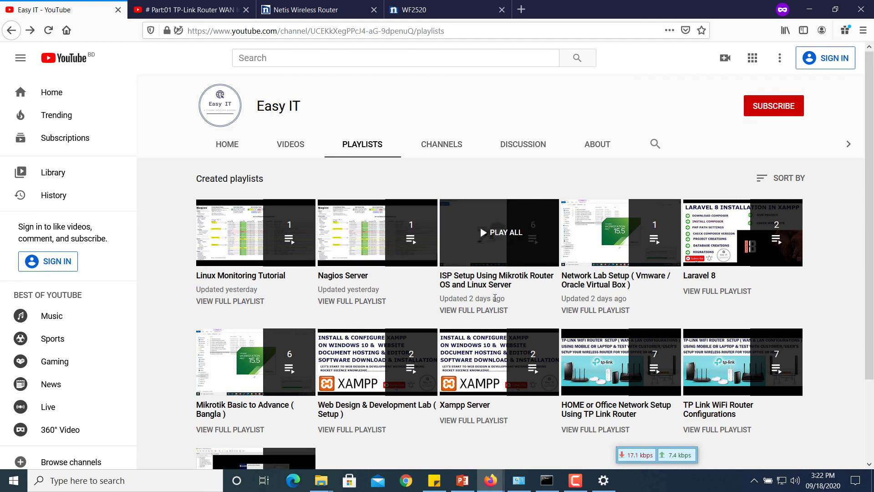
{"action": "left_click", "coordinate": [583, 486]}
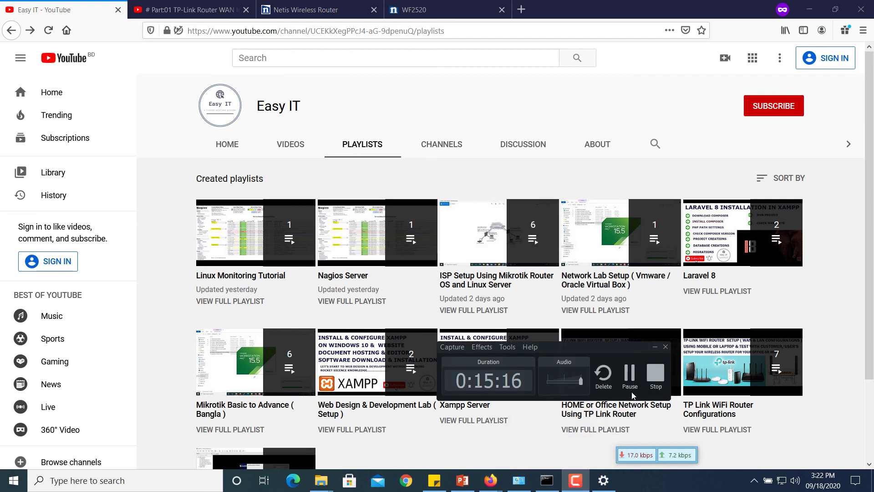